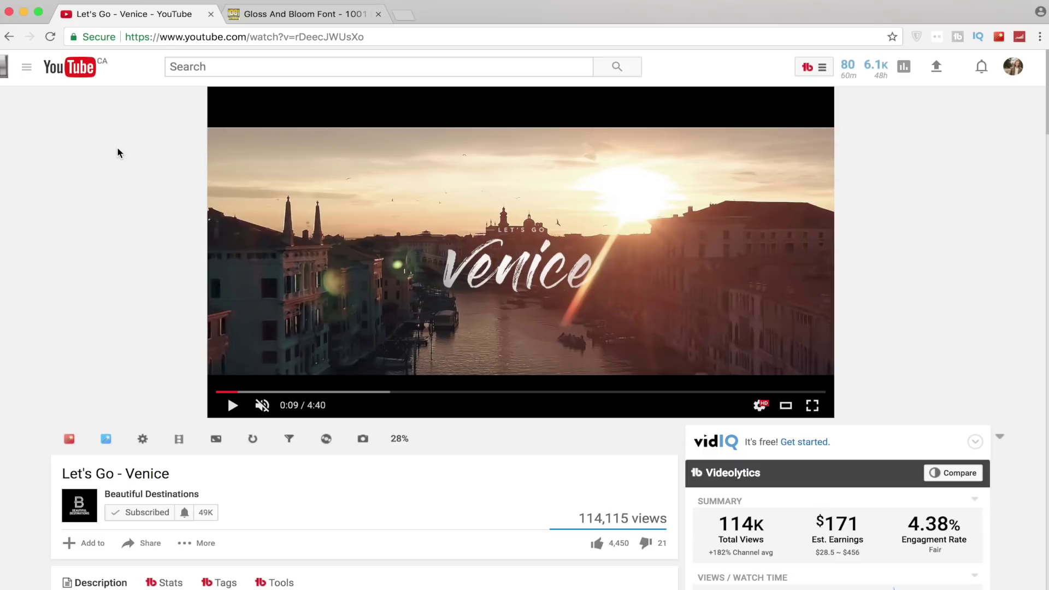
# Replay the Venice title video from 0:04 and pause on the finished title
pyautogui.click(226, 393)
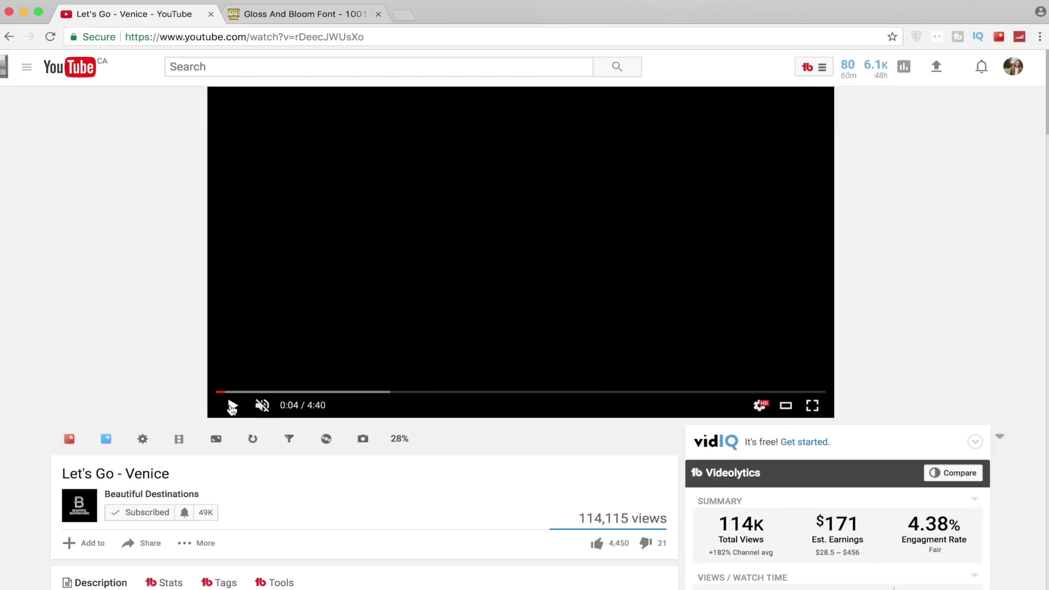
pyautogui.click(232, 405)
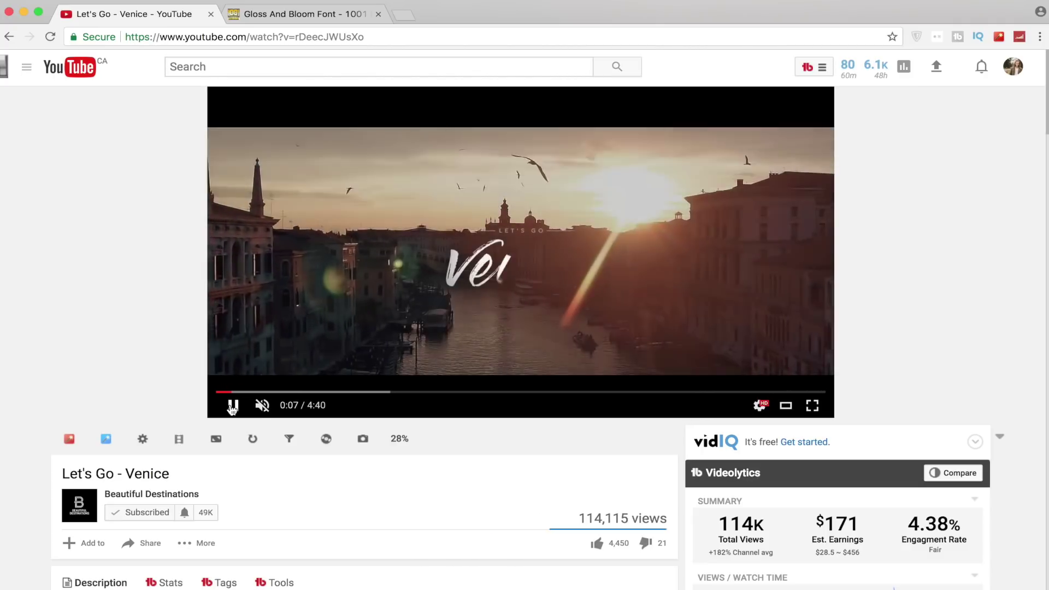
pyautogui.click(233, 405)
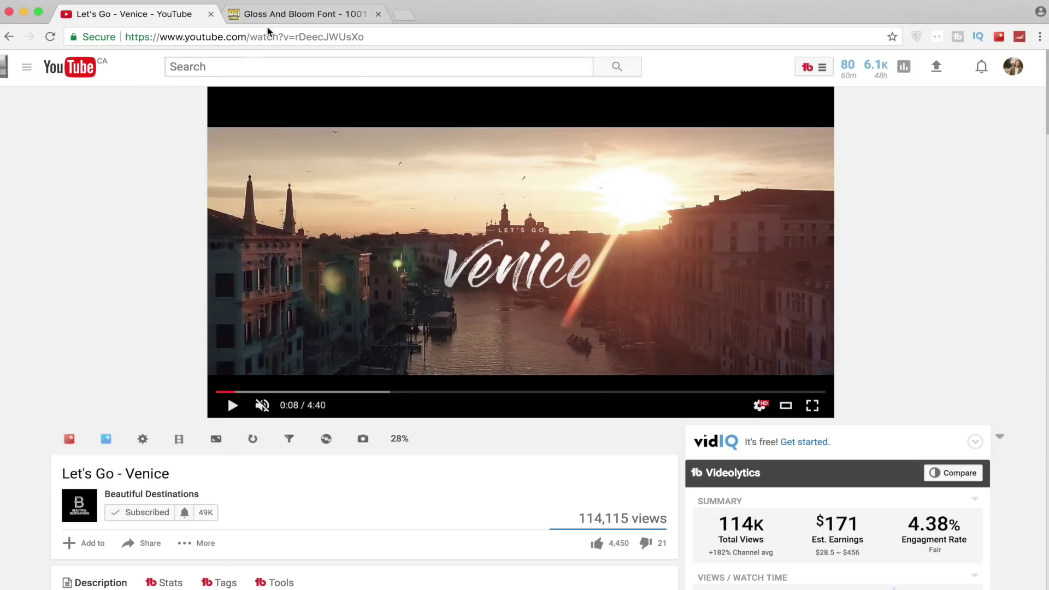
# Bring up the Gloss And Bloom font page scrolled down to its brush-script Character Map
pyautogui.click(284, 20)
pyautogui.scroll(10, 127, 398)
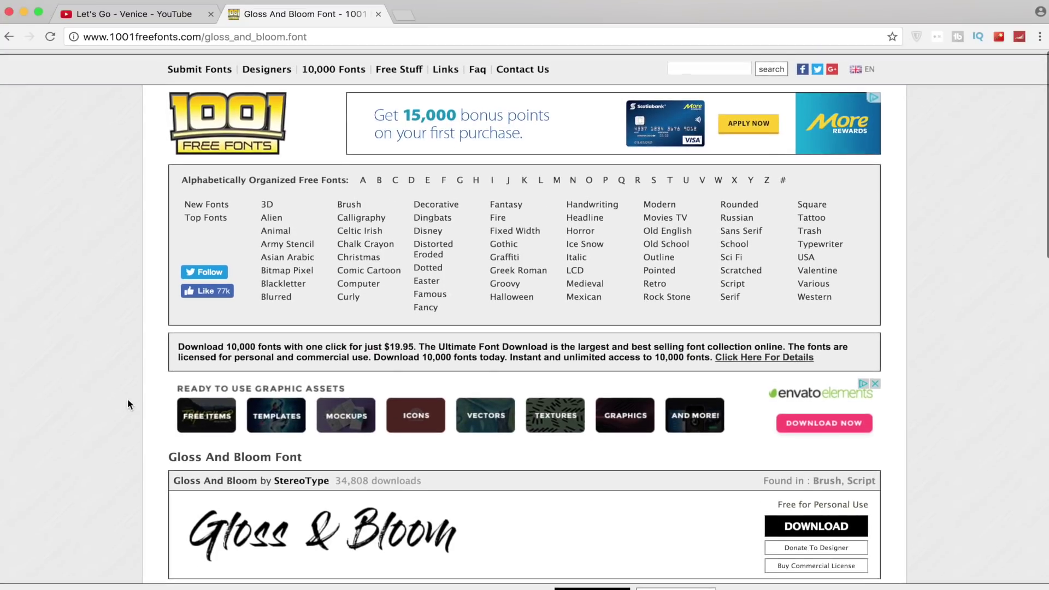
pyautogui.scroll(-3, 127, 400)
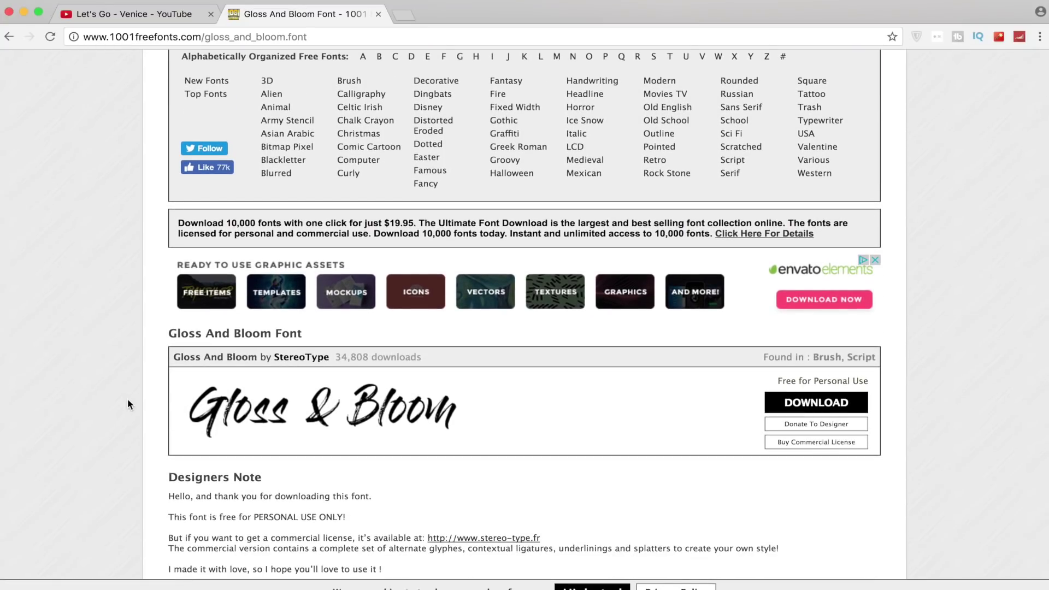
pyautogui.scroll(-10, 127, 400)
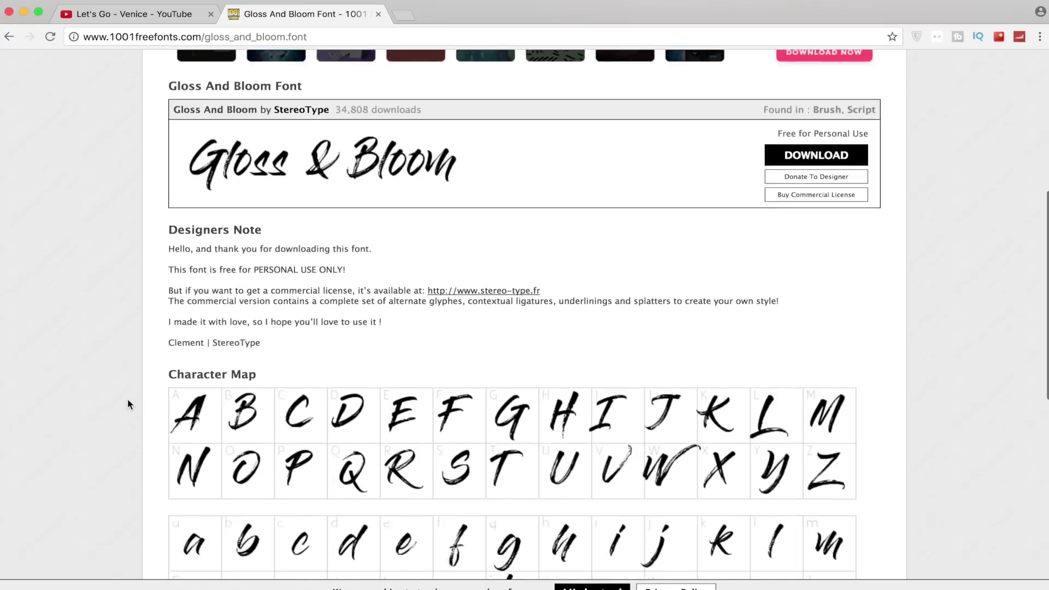
pyautogui.scroll(-1, 127, 399)
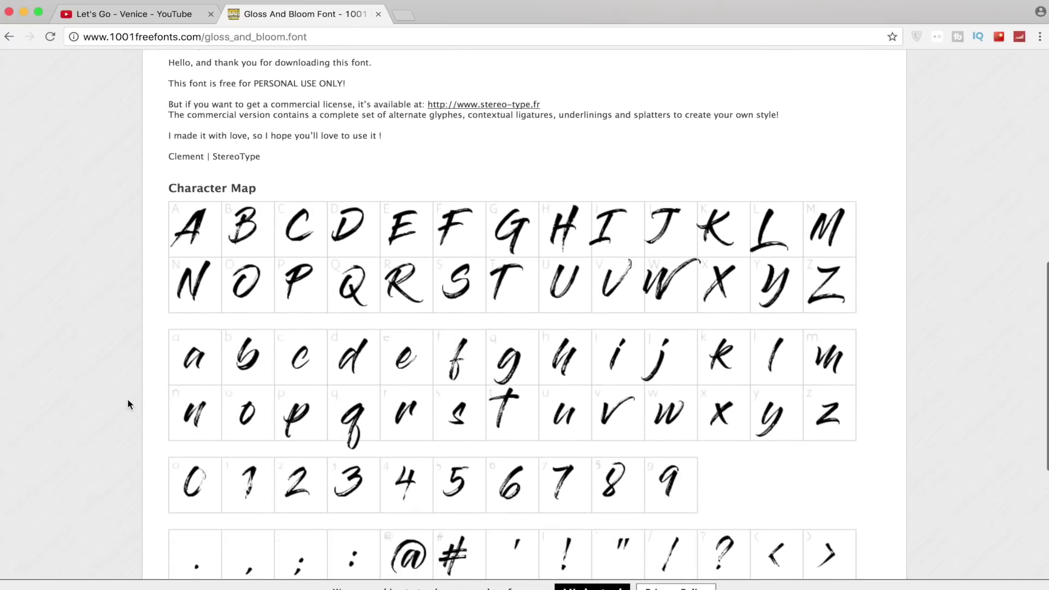
pyautogui.click(110, 17)
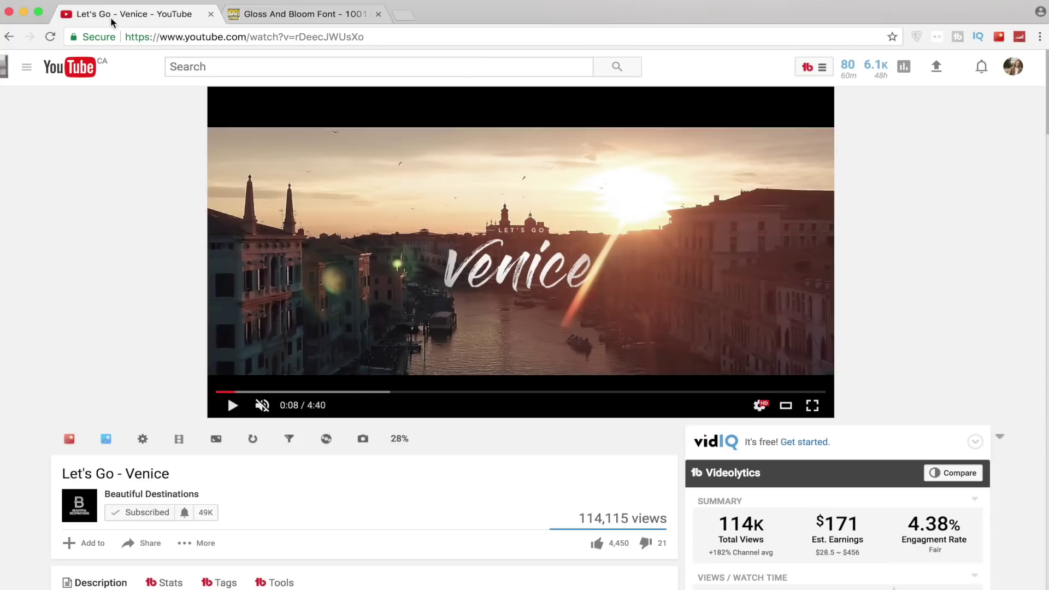
pyautogui.click(308, 17)
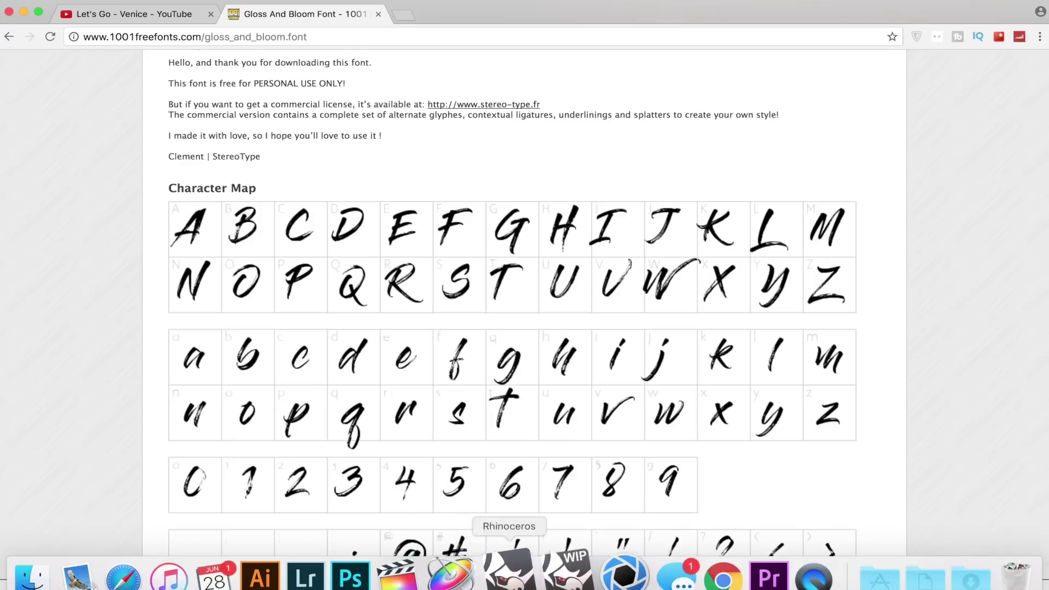
# Switch to Premiere Pro and move the Intro sequence playhead back to 00:00:04:19
pyautogui.click(748, 580)
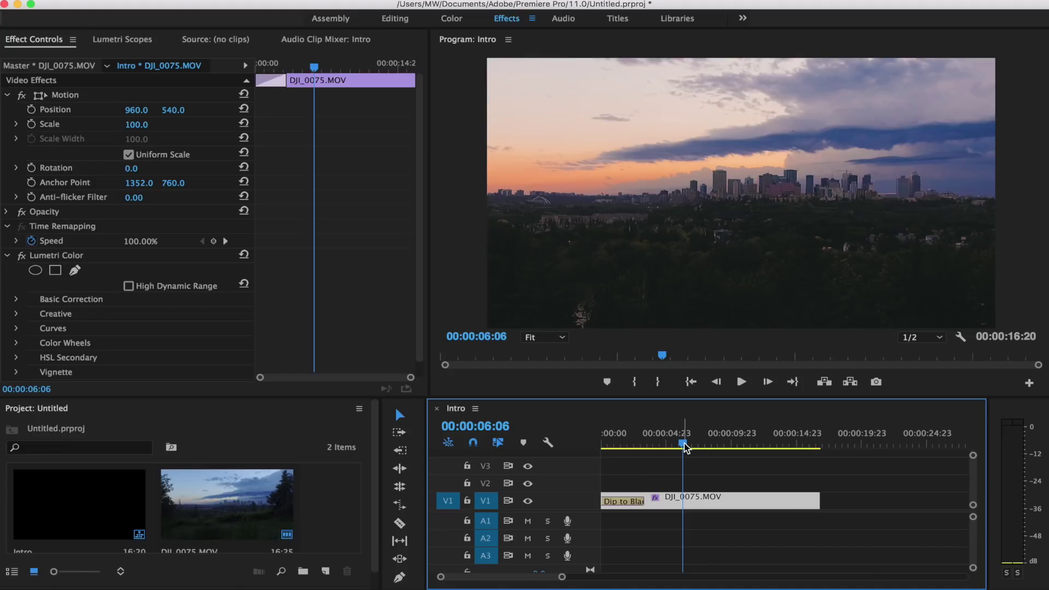
pyautogui.moveTo(686, 447); pyautogui.dragTo(666, 450)
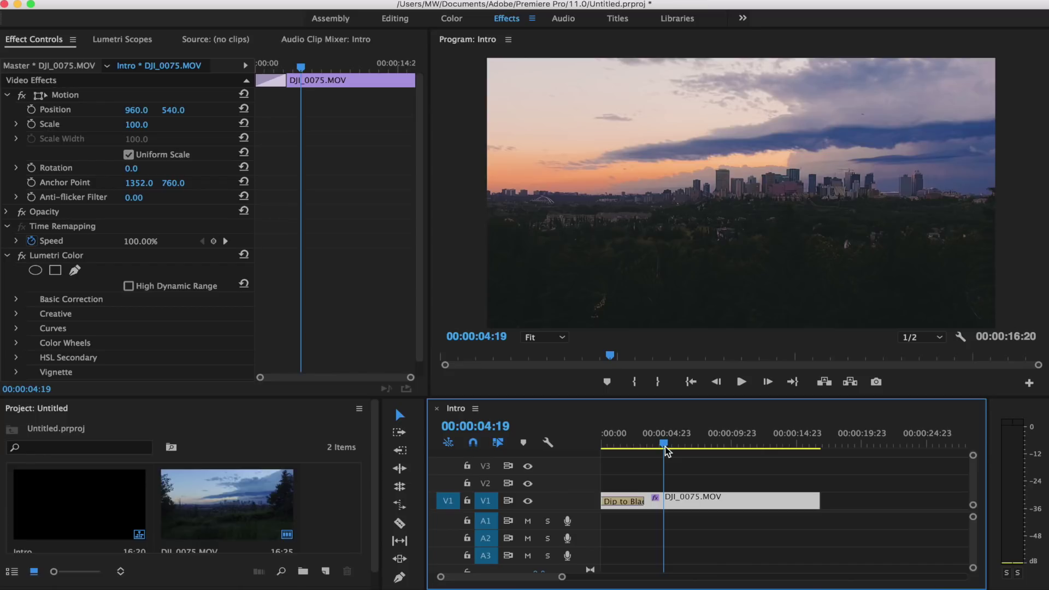
pyautogui.click(327, 571)
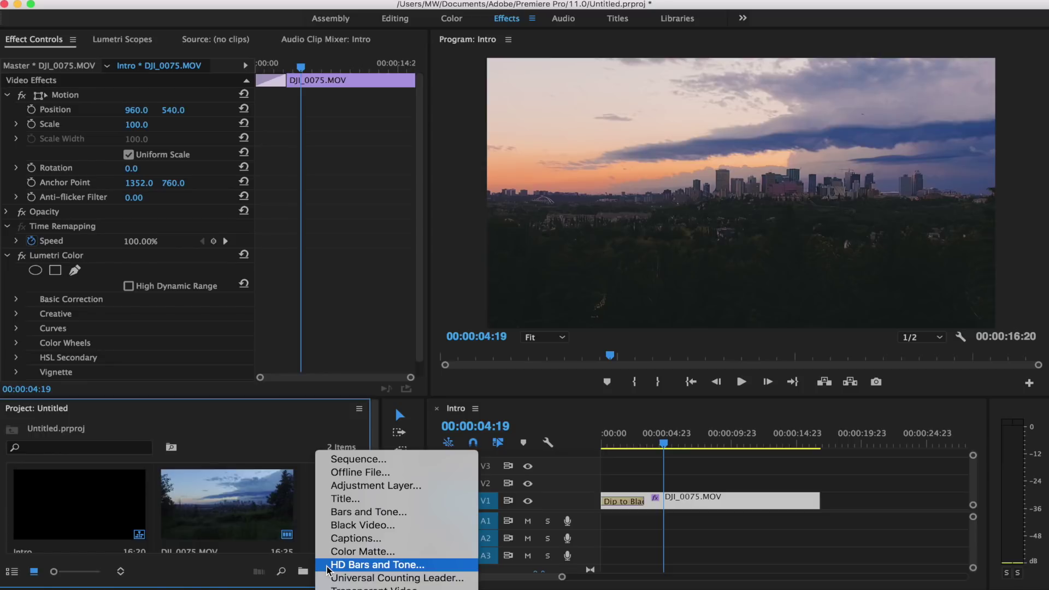
# Create a new title, Title 04, with a centred text box reading CANADA
pyautogui.click(381, 504)
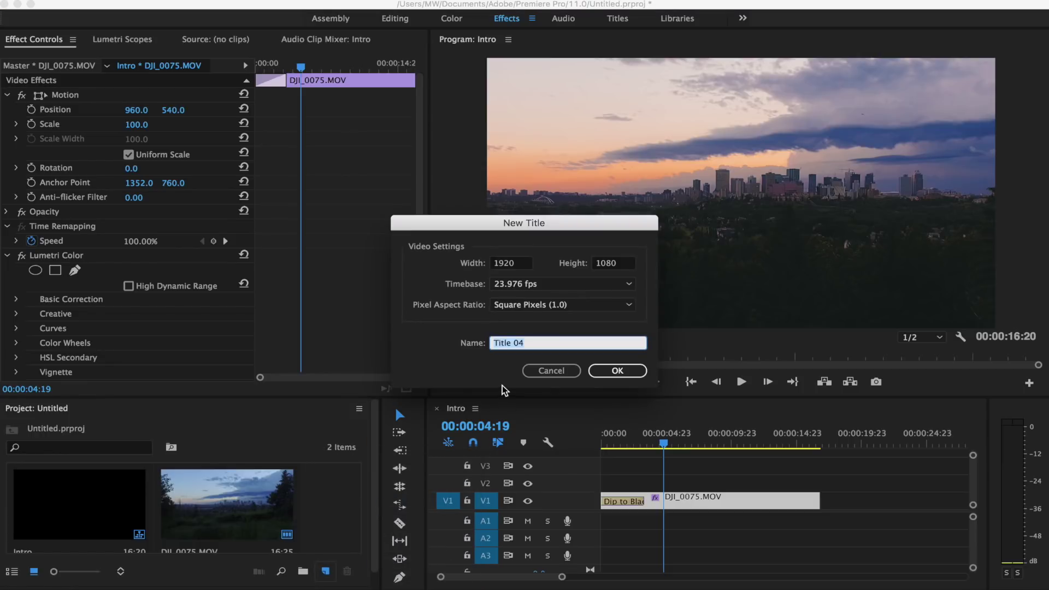
pyautogui.click(617, 370)
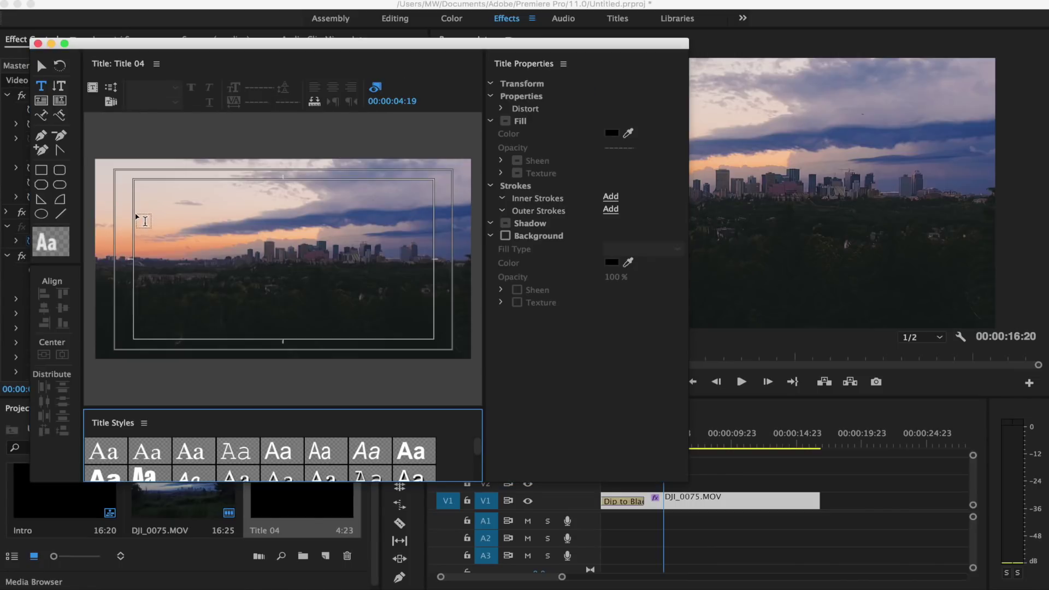
pyautogui.click(146, 217)
pyautogui.moveTo(146, 217); pyautogui.dragTo(434, 292)
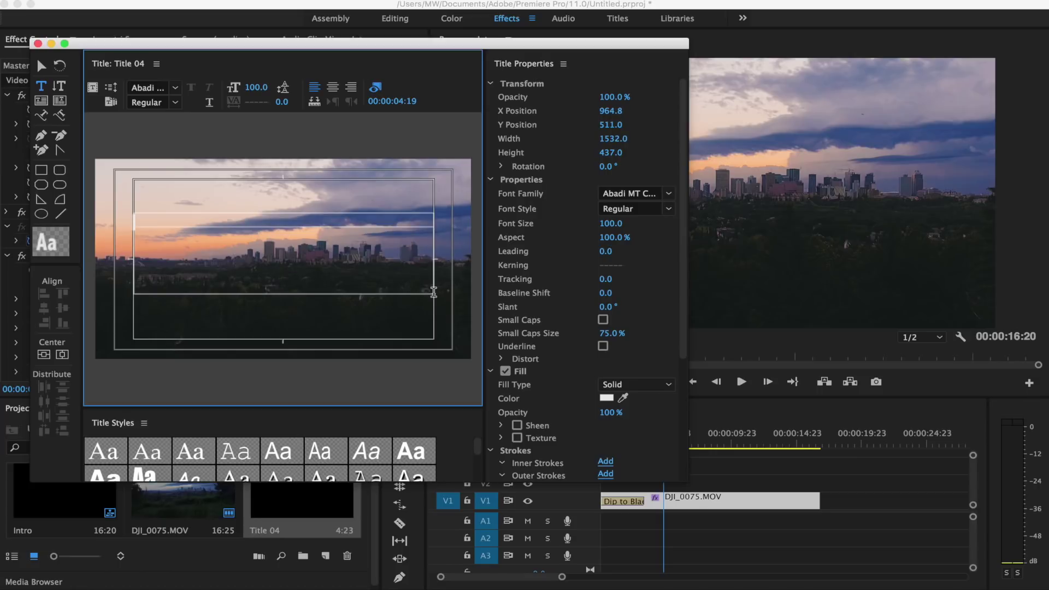
pyautogui.click(333, 88)
pyautogui.write('CAN')
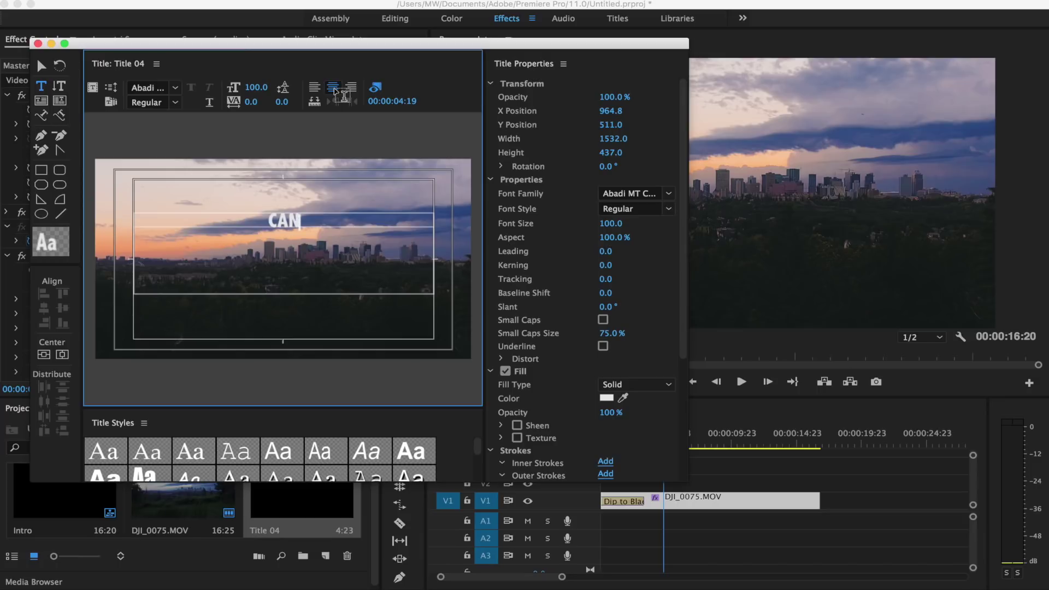
pyautogui.write('ADA')
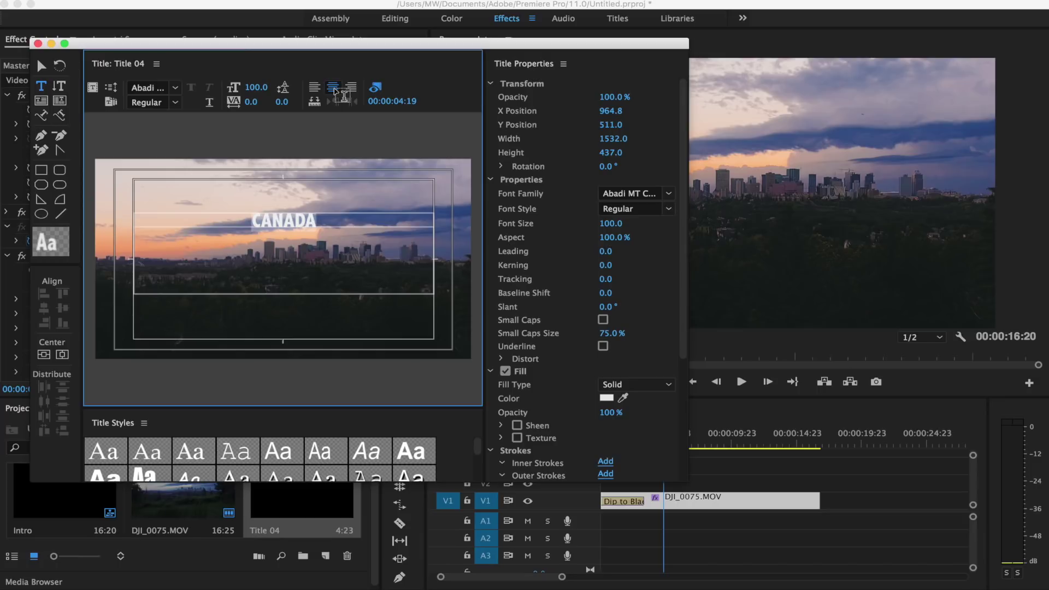
# Set the CANADA text in the Gloss And Bloom font
pyautogui.click(152, 89)
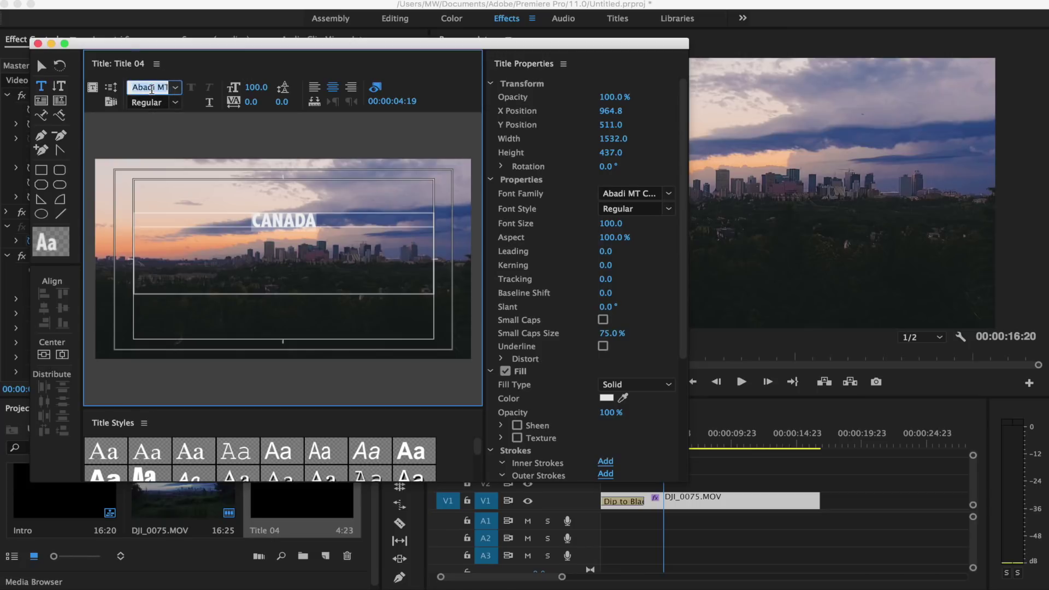
pyautogui.write('Gloss ...')
pyautogui.press('Return')
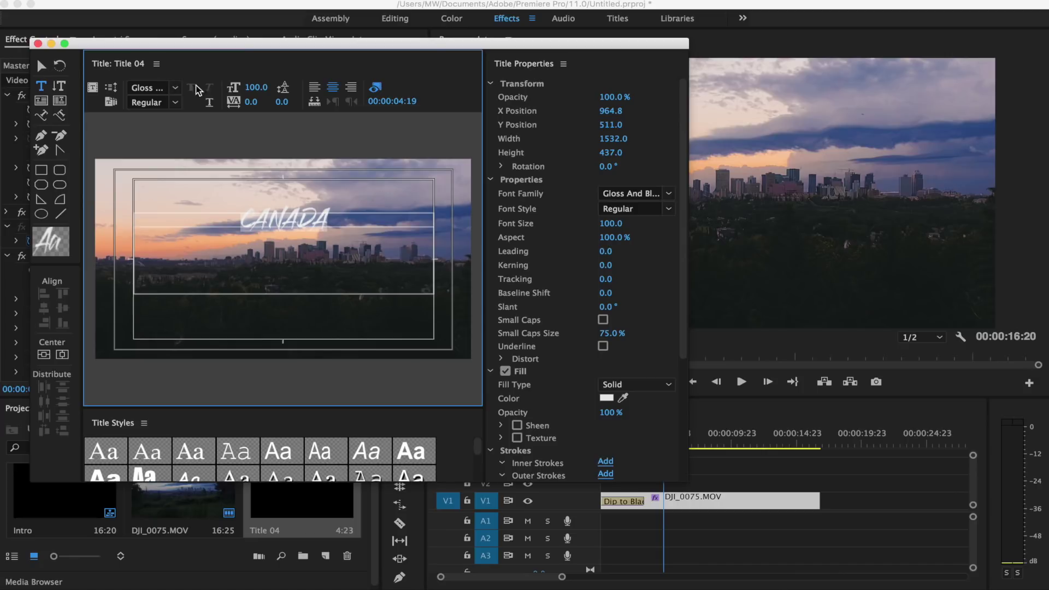
# Scrub CANADA's font size to 216 and its kerning to about 58
pyautogui.moveTo(255, 87); pyautogui.dragTo(327, 87)
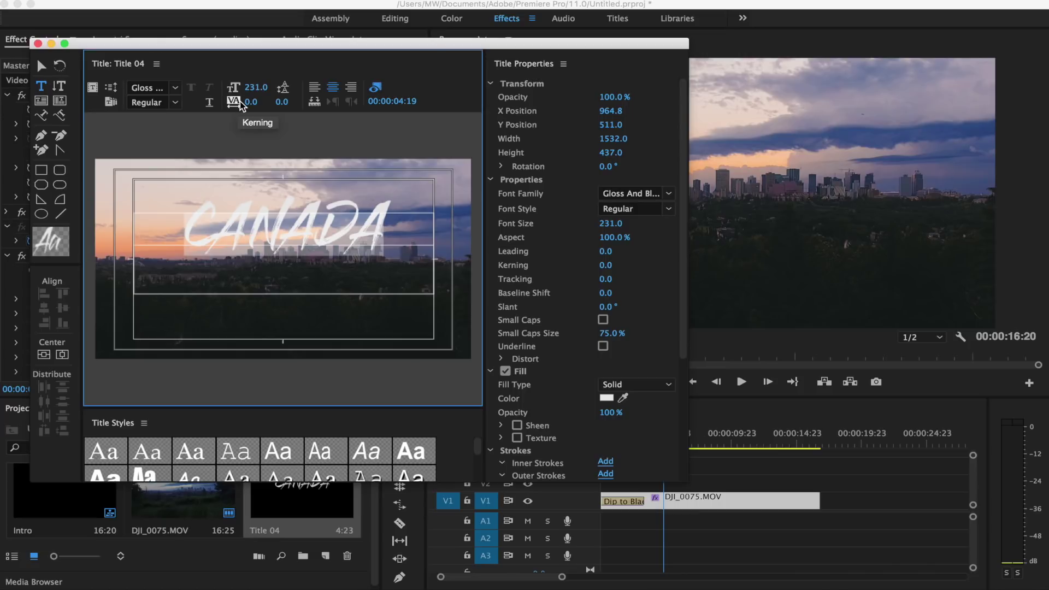
pyautogui.moveTo(240, 105)
pyautogui.mouseDown()
pyautogui.moveTo(287, 105)
pyautogui.moveTo(256, 103)
pyautogui.mouseUp()
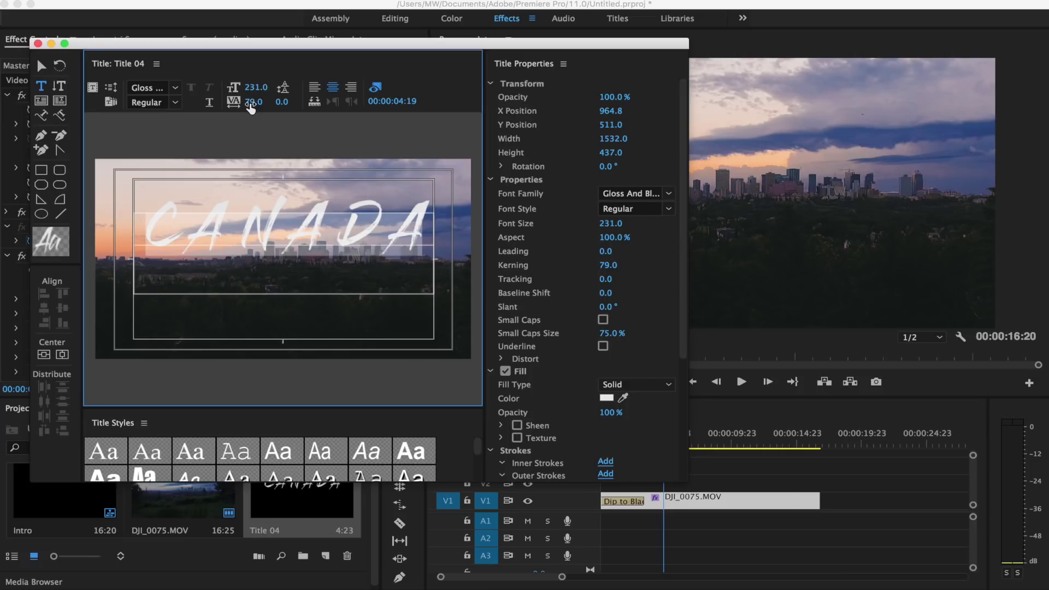
pyautogui.moveTo(251, 106); pyautogui.dragTo(256, 103)
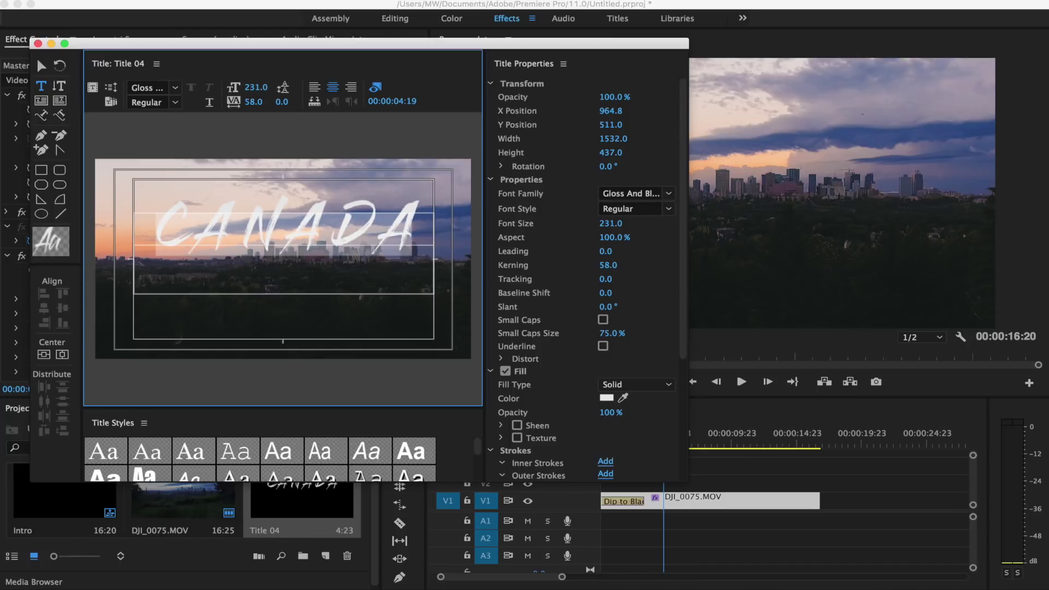
pyautogui.moveTo(255, 87); pyautogui.dragTo(247, 88)
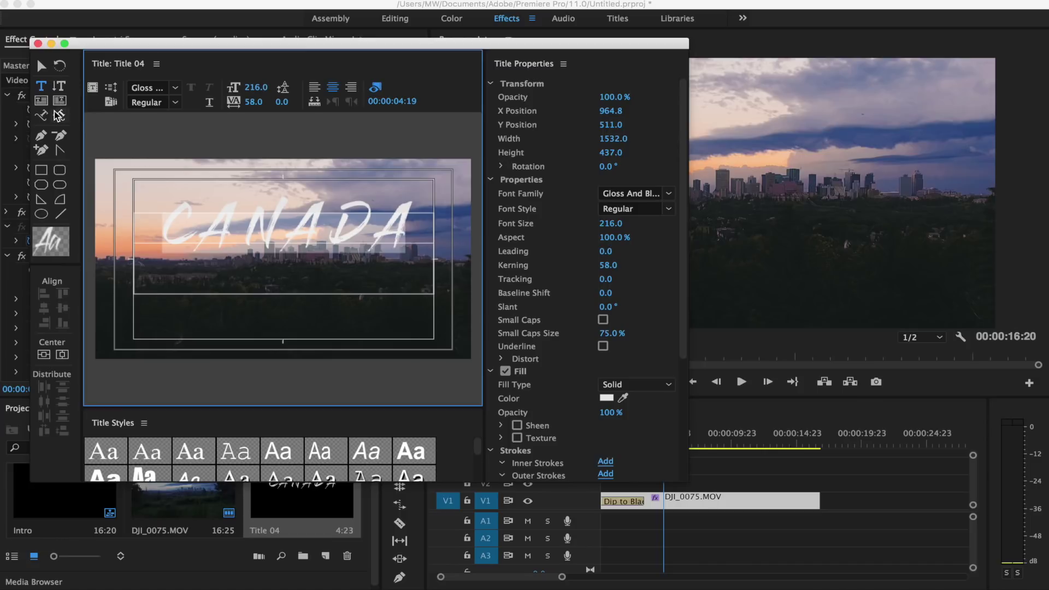
# Move CANADA lower in the frame and give it a bright green 00FF02 fill
pyautogui.click(42, 66)
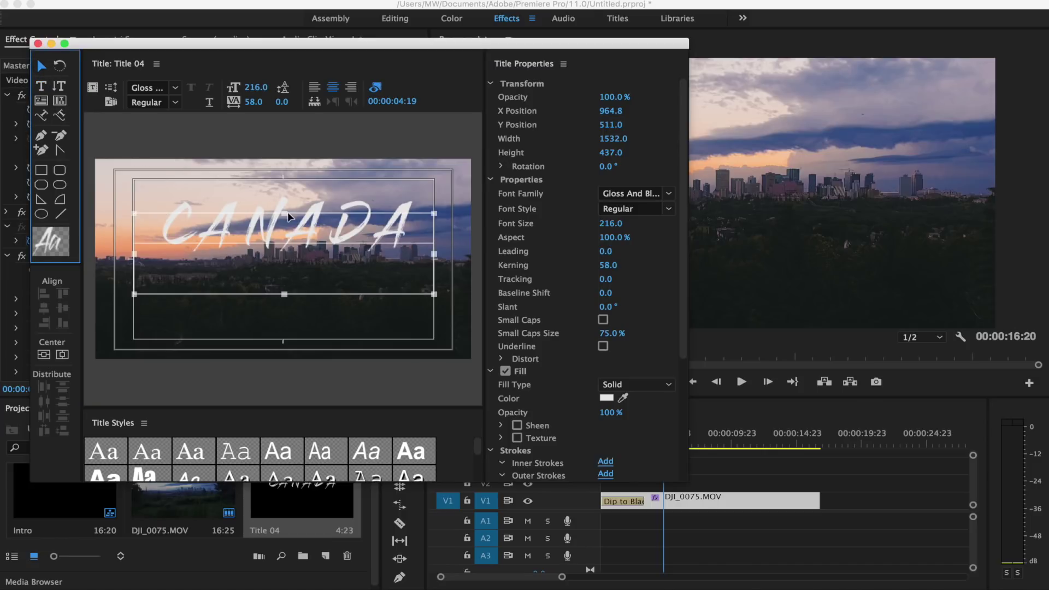
pyautogui.moveTo(285, 213); pyautogui.dragTo(285, 246)
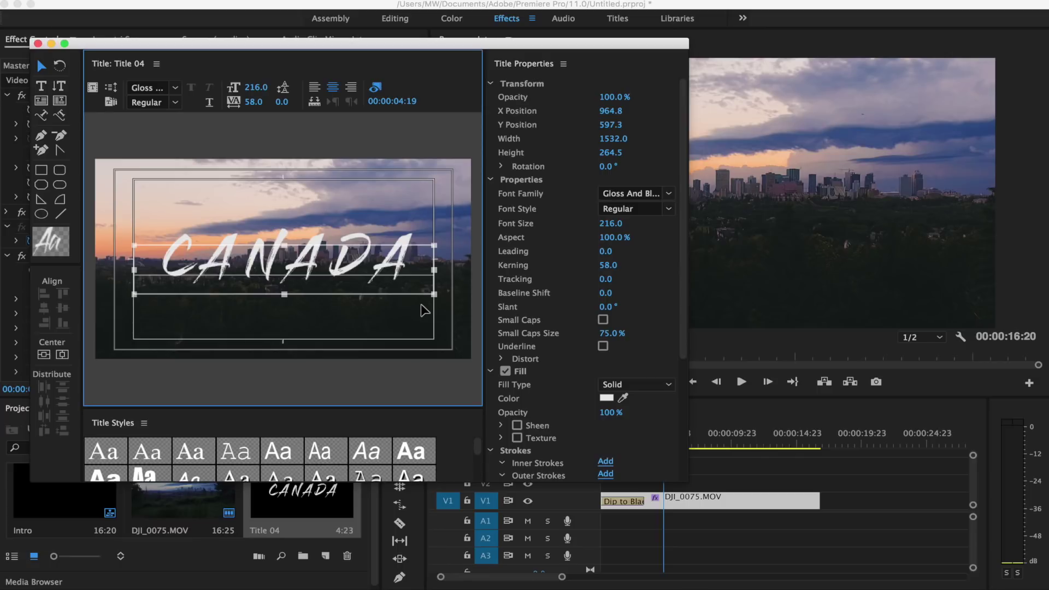
pyautogui.click(606, 397)
pyautogui.click(558, 190)
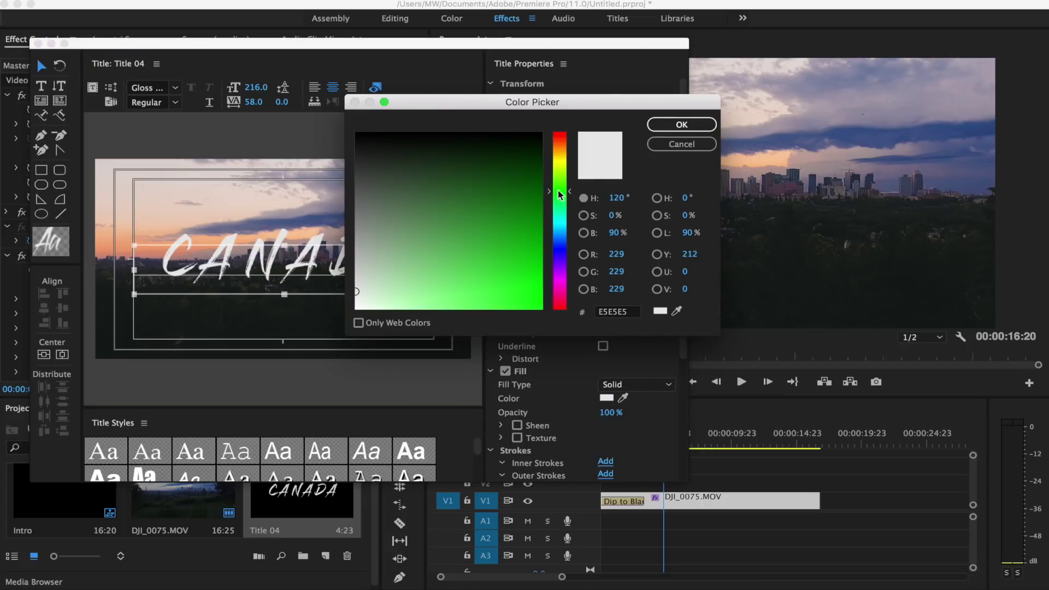
pyautogui.moveTo(531, 300); pyautogui.dragTo(555, 306)
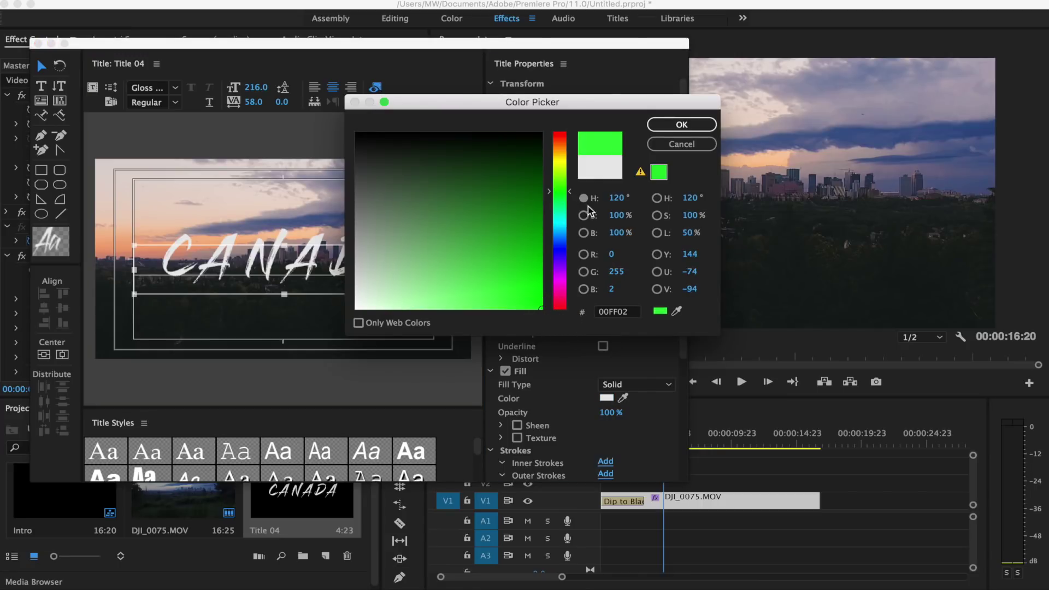
pyautogui.click(663, 127)
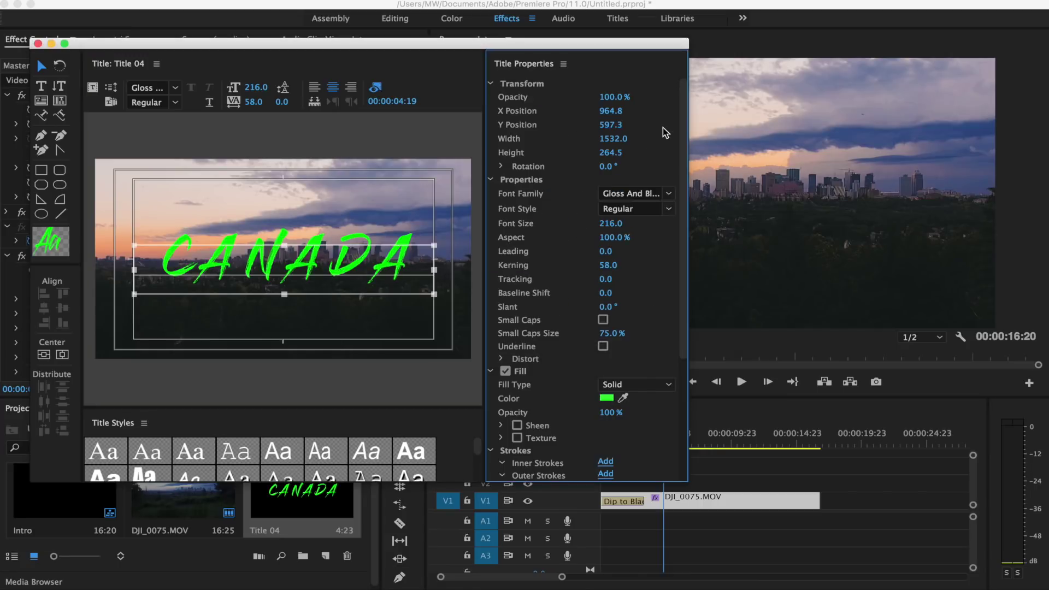
pyautogui.click(152, 141)
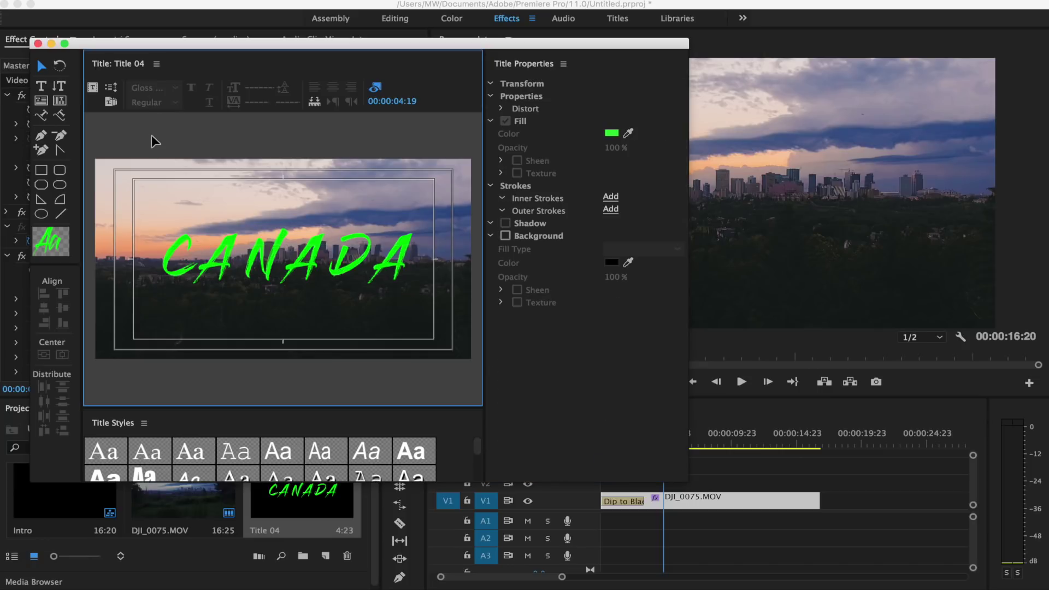
# Close the title editor and place Title 04 on V2 above the city clip
pyautogui.click(38, 43)
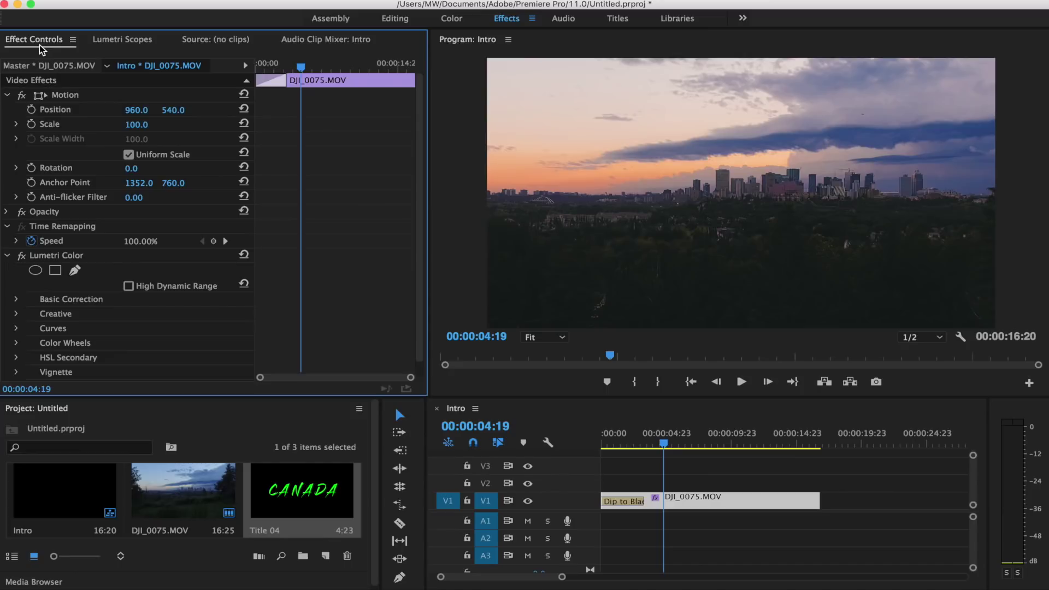
pyautogui.click(301, 483)
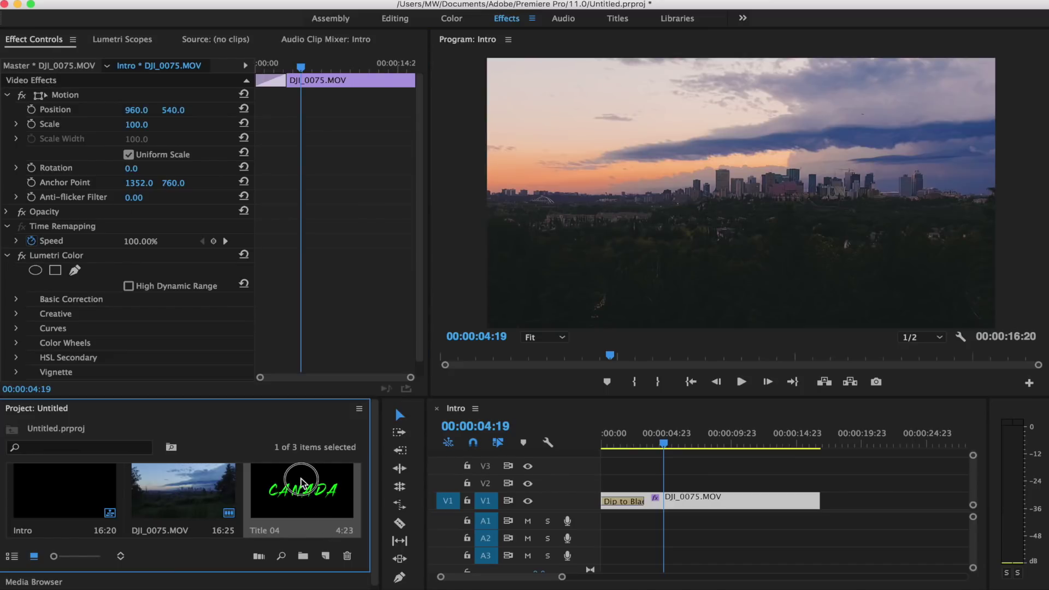
pyautogui.moveTo(301, 483); pyautogui.dragTo(660, 483)
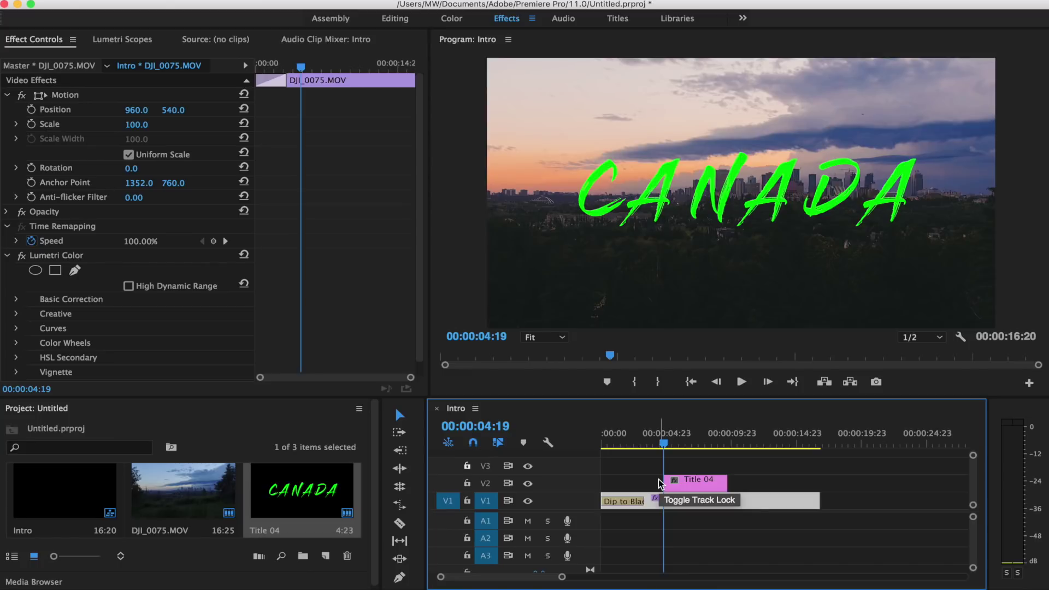
# Create a Transparent Video item and place it on V3 above the title
pyautogui.click(327, 556)
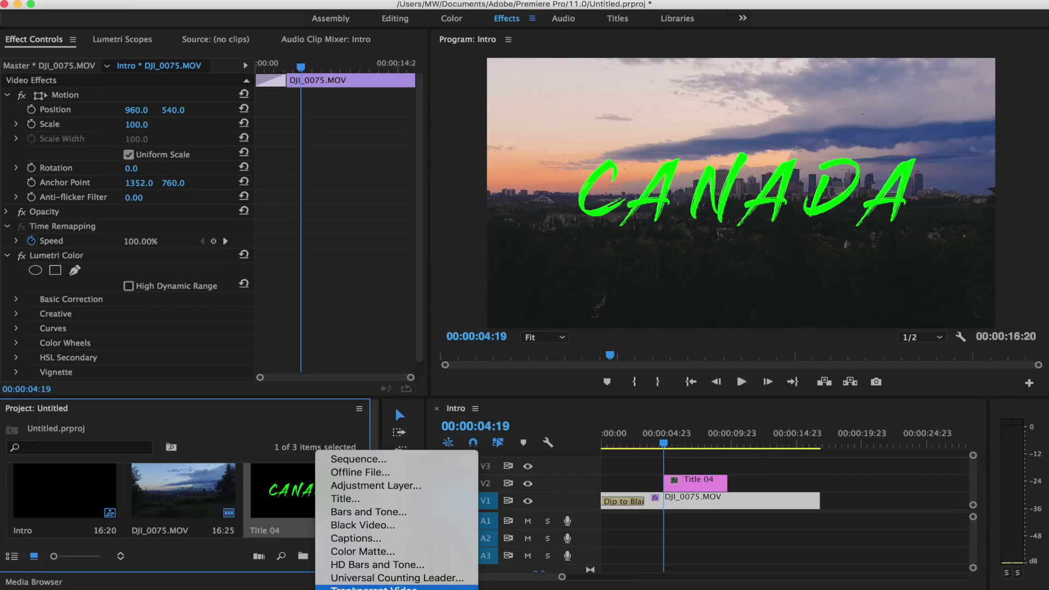
pyautogui.click(352, 587)
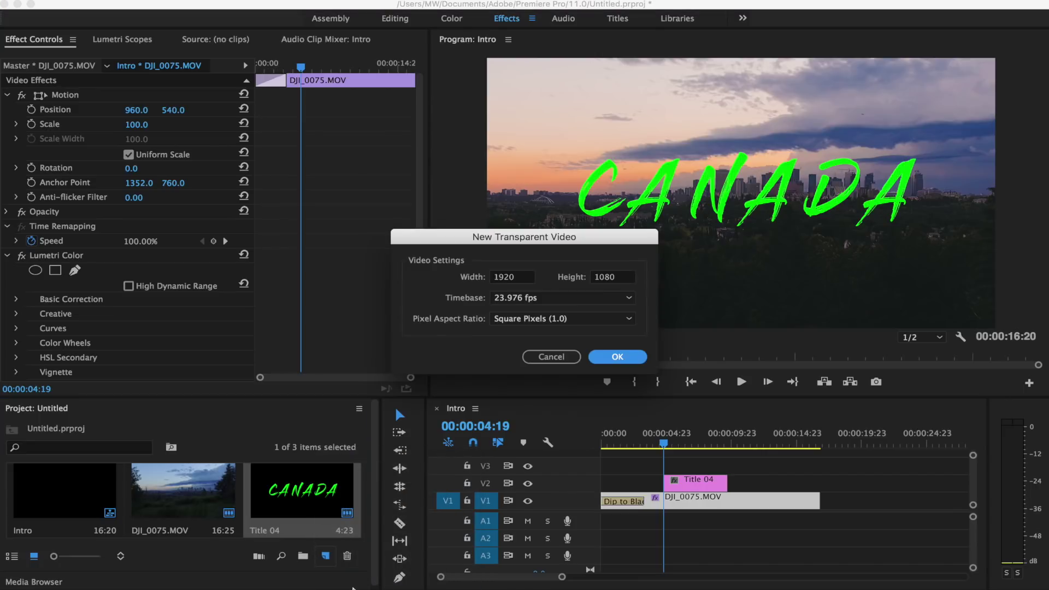
pyautogui.click(606, 356)
pyautogui.moveTo(66, 549); pyautogui.dragTo(683, 445)
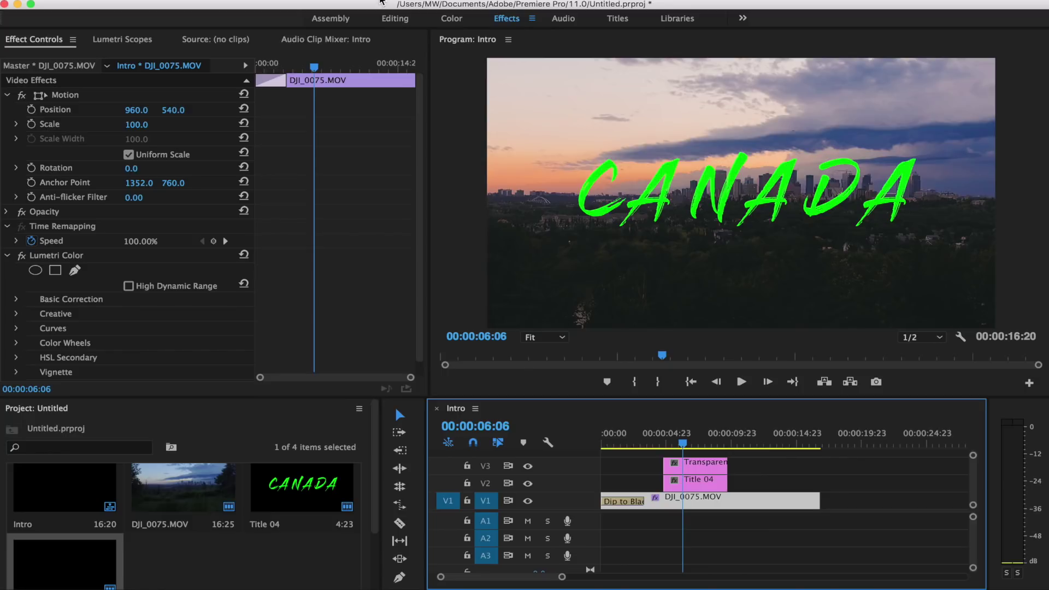
# Show the Effects panel and begin a search of the effects list
pyautogui.click(382, 2)
pyautogui.click(451, 230)
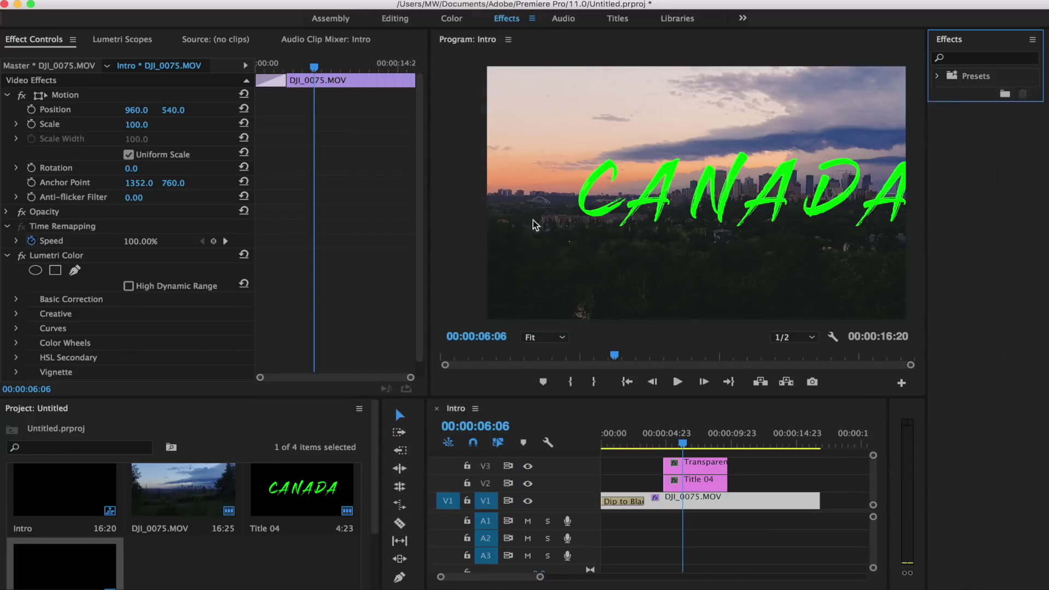
pyautogui.click(963, 57)
# Apply the Write-on effect, found by searching 'write', to the Transparent Video clip
pyautogui.write('write')
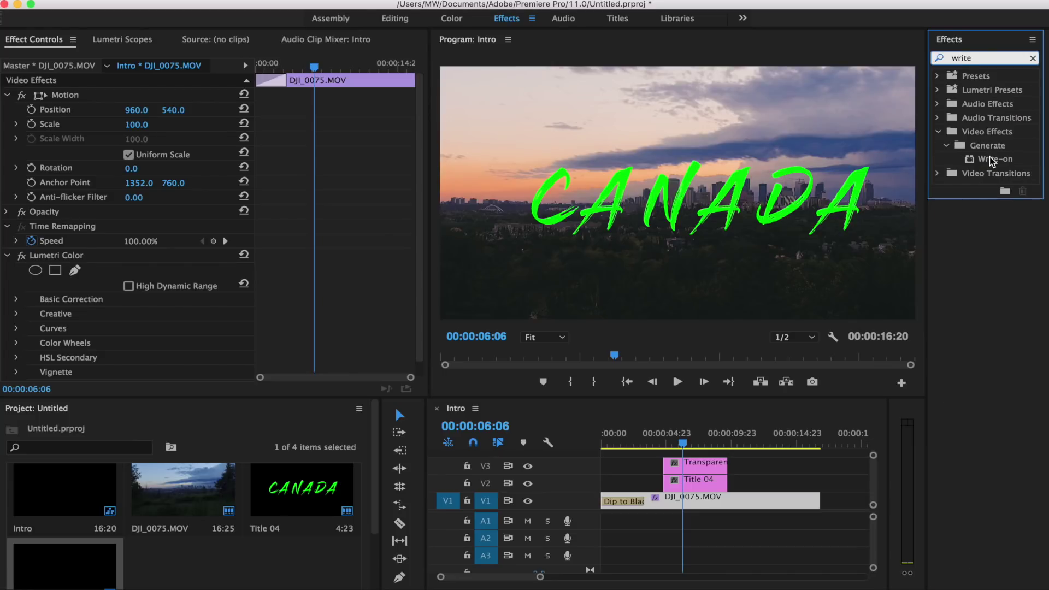
pyautogui.moveTo(993, 161); pyautogui.dragTo(702, 467)
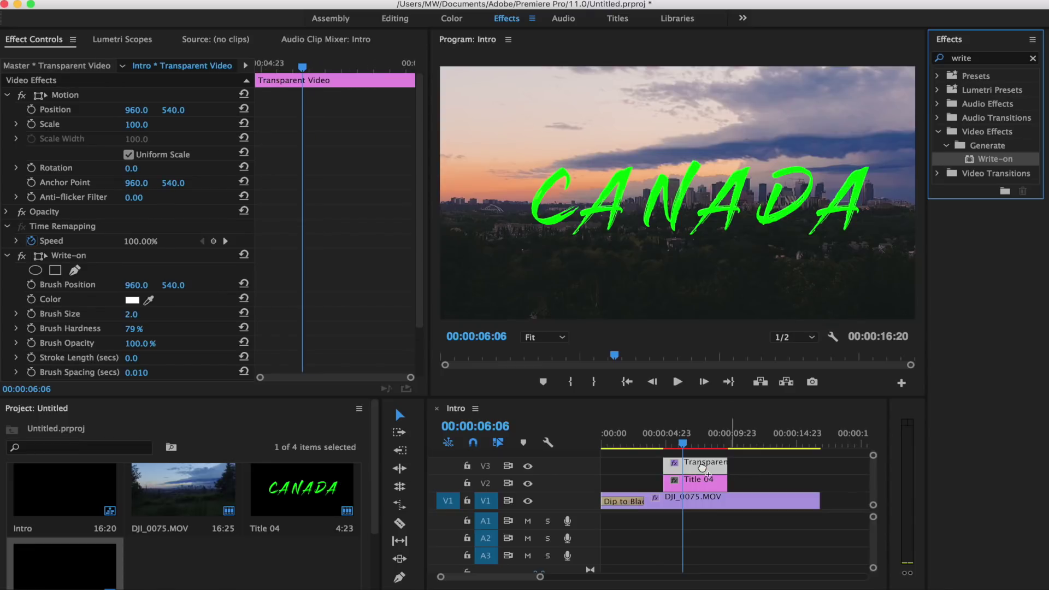
pyautogui.click(702, 467)
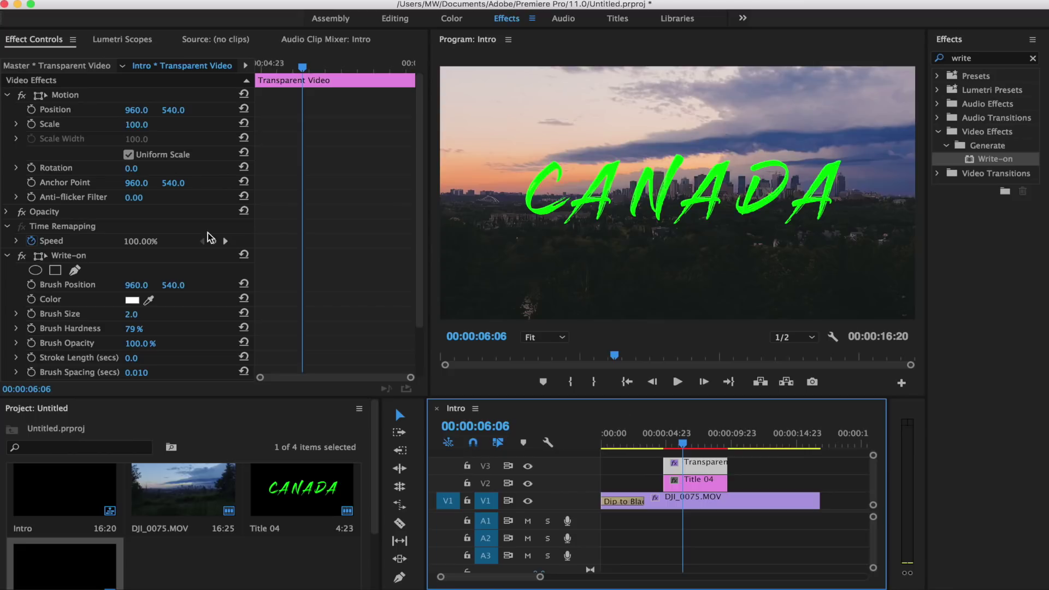
pyautogui.scroll(-3, 104, 271)
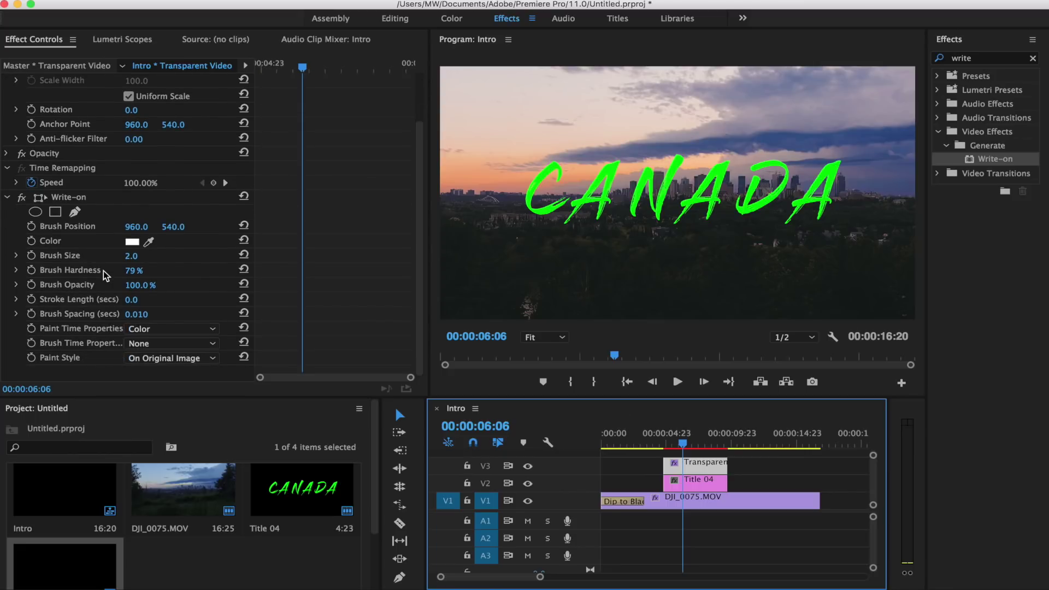
# Set Write-on Stroke Length to 5, Brush Spacing to 0.001 and Brush Size to about 33
pyautogui.click(136, 255)
pyautogui.write('20')
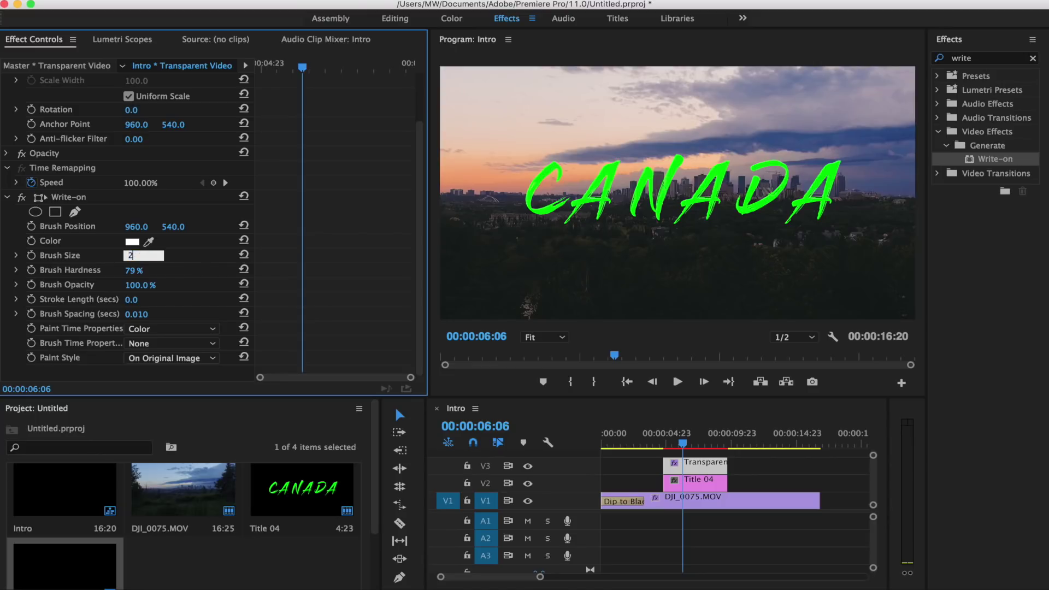
pyautogui.click(140, 299)
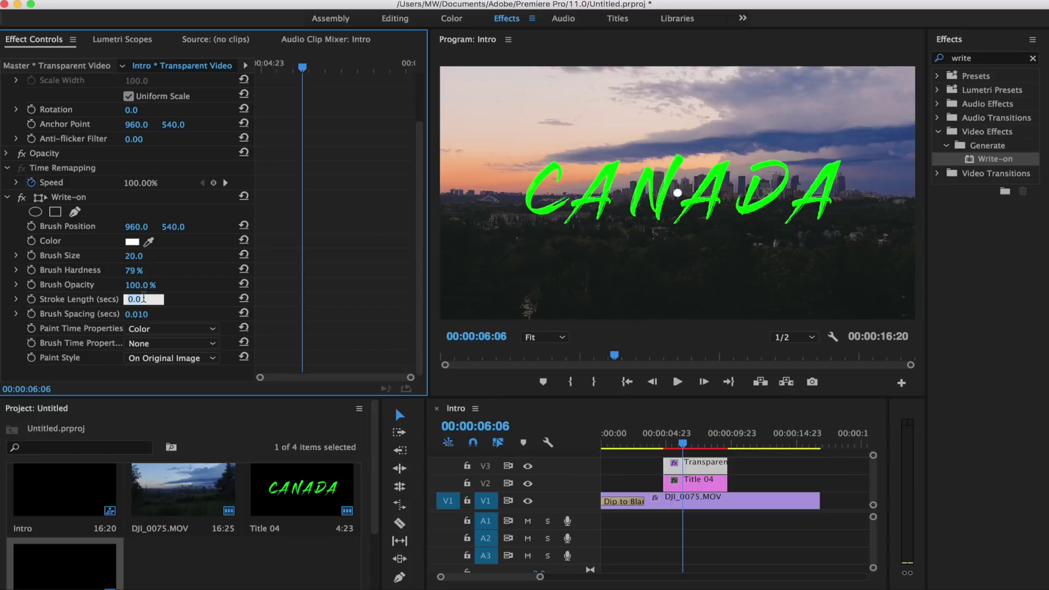
pyautogui.write('5')
pyautogui.press('Return')
pyautogui.click(143, 313)
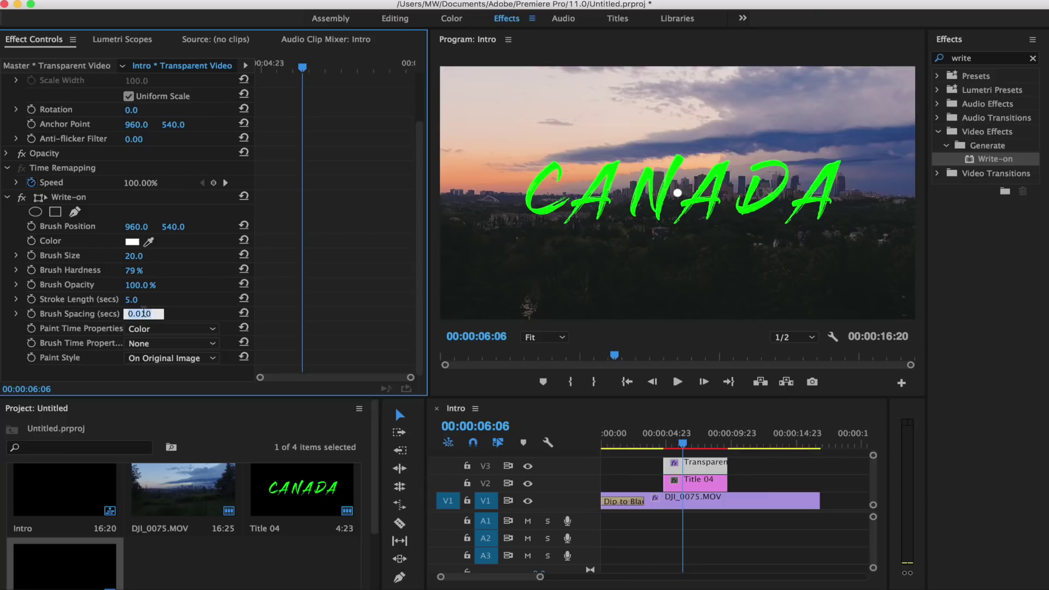
pyautogui.write('0.001')
pyautogui.moveTo(128, 259); pyautogui.dragTo(132, 260)
pyautogui.press('Return')
pyautogui.moveTo(134, 255); pyautogui.dragTo(140, 256)
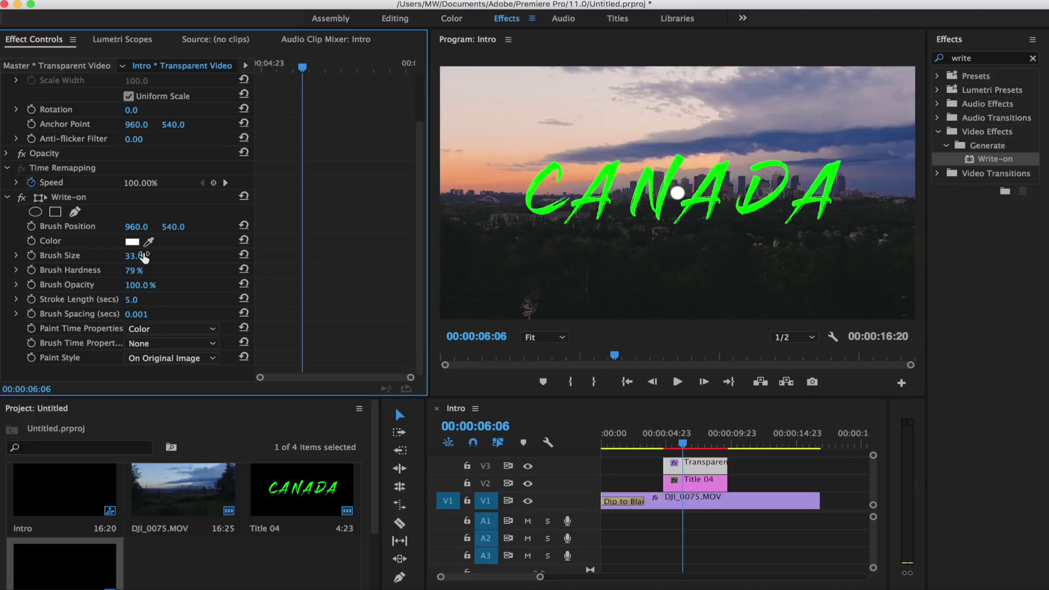
pyautogui.click(681, 447)
# Step the playhead to 00:00:04:20 and enable Brush Position keyframing
pyautogui.moveTo(682, 447)
pyautogui.mouseDown()
pyautogui.moveTo(662, 448)
pyautogui.moveTo(671, 449)
pyautogui.mouseUp()
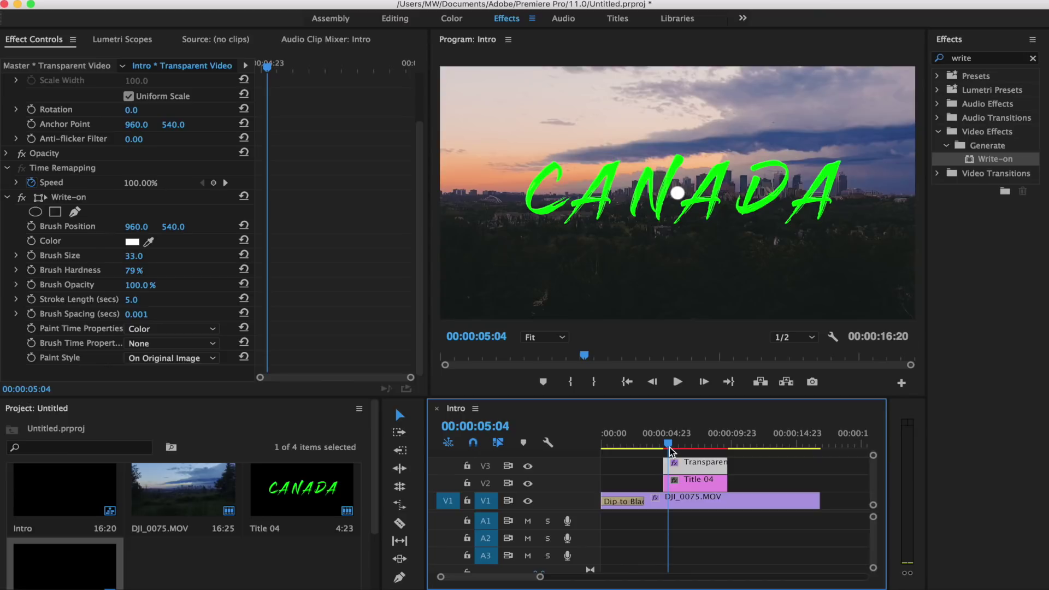
pyautogui.press('Left')
pyautogui.press('Left')
pyautogui.press('Left')
pyautogui.press('Left')
pyautogui.press('Left')
pyautogui.press('Left')
pyautogui.press('Left')
pyautogui.press('Left')
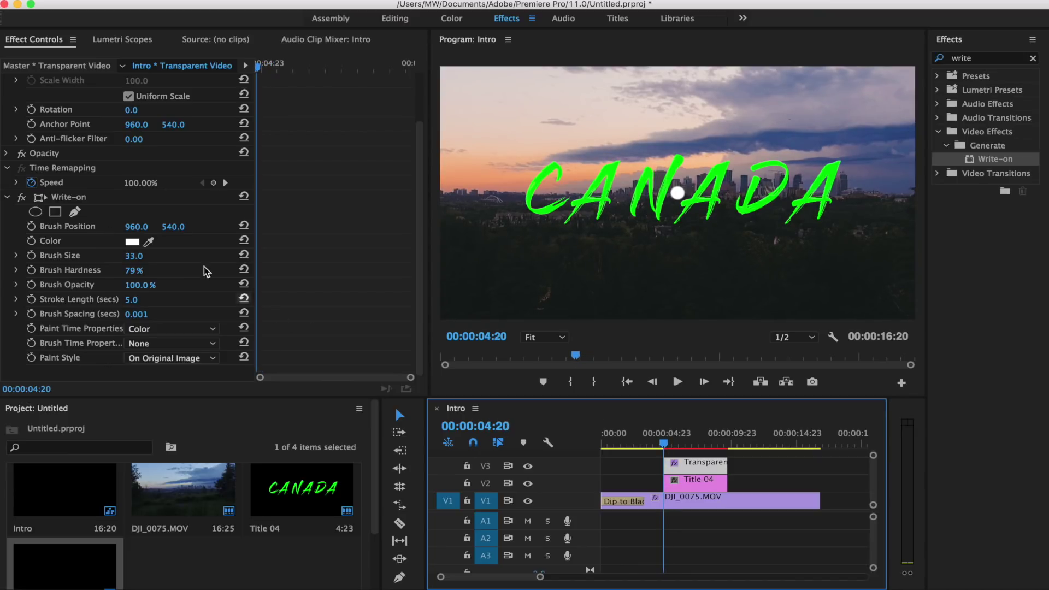
pyautogui.click(71, 199)
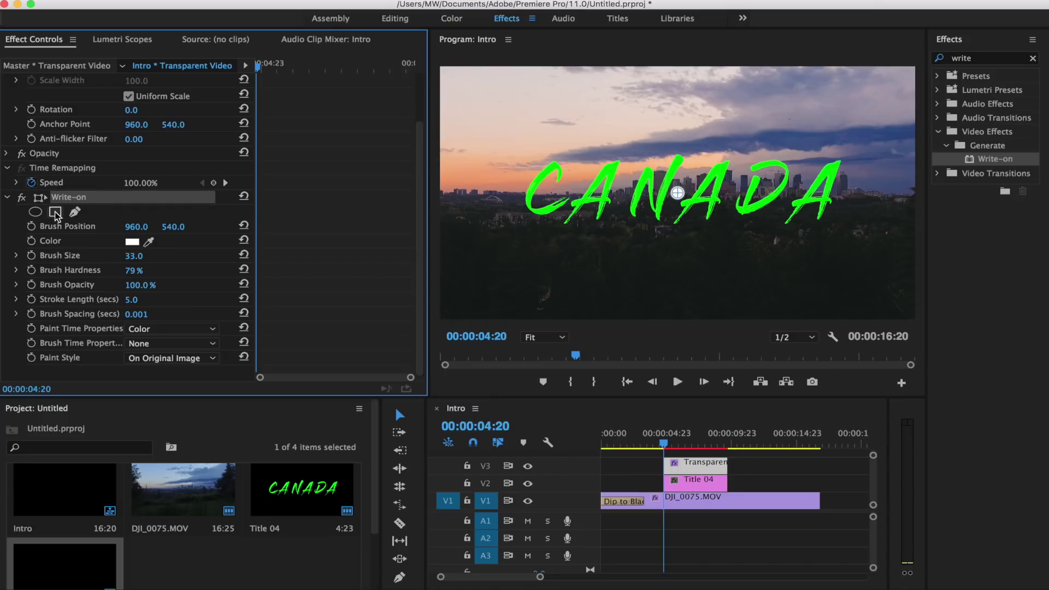
pyautogui.click(31, 226)
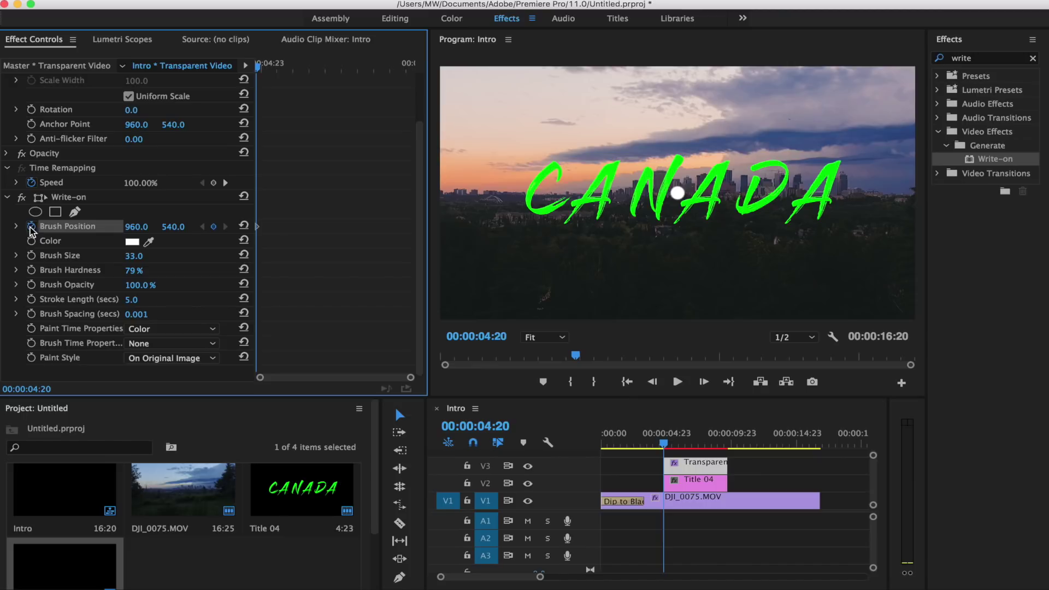
# Place the brush at the top of the C and keyframe it up to 480.7, 454.0 at 04:22
pyautogui.click(74, 198)
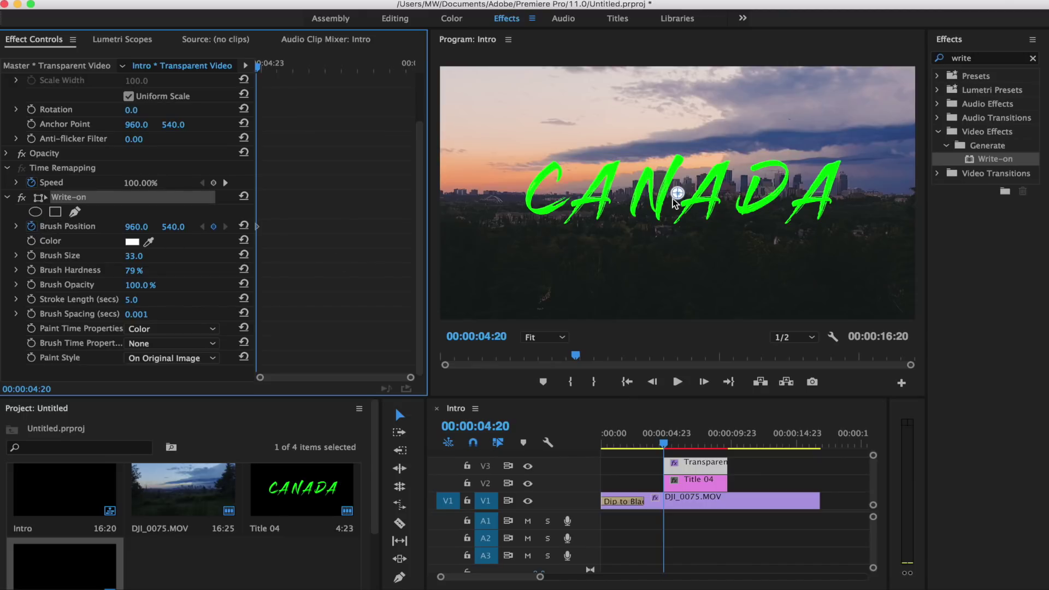
pyautogui.moveTo(676, 195)
pyautogui.mouseDown()
pyautogui.moveTo(627, 200)
pyautogui.moveTo(546, 187)
pyautogui.moveTo(556, 185)
pyautogui.mouseUp()
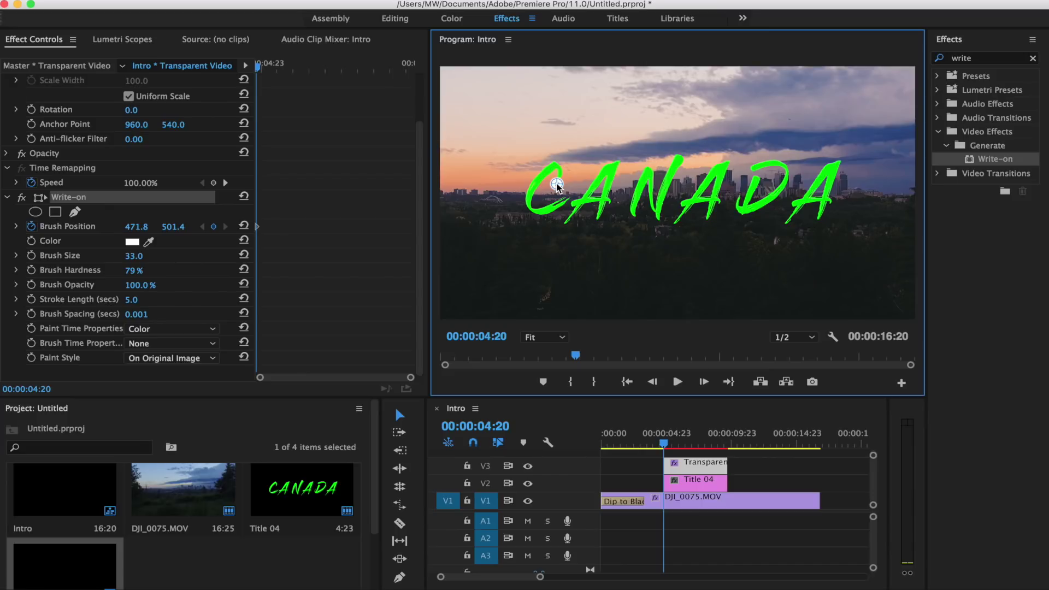
pyautogui.press('super+s')
pyautogui.press('Right')
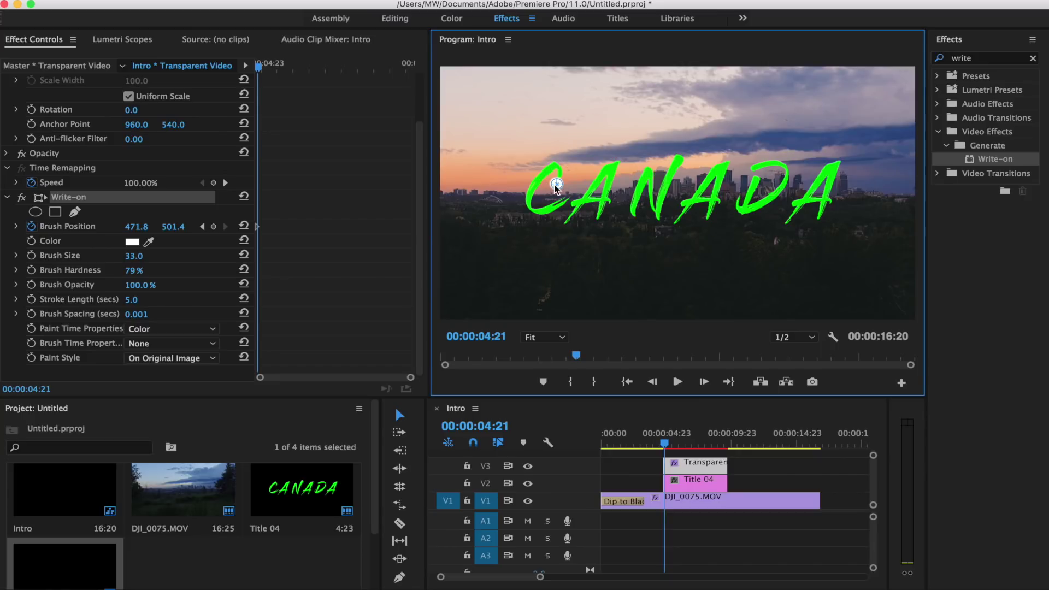
pyautogui.moveTo(555, 187); pyautogui.dragTo(558, 172)
pyautogui.press('Right')
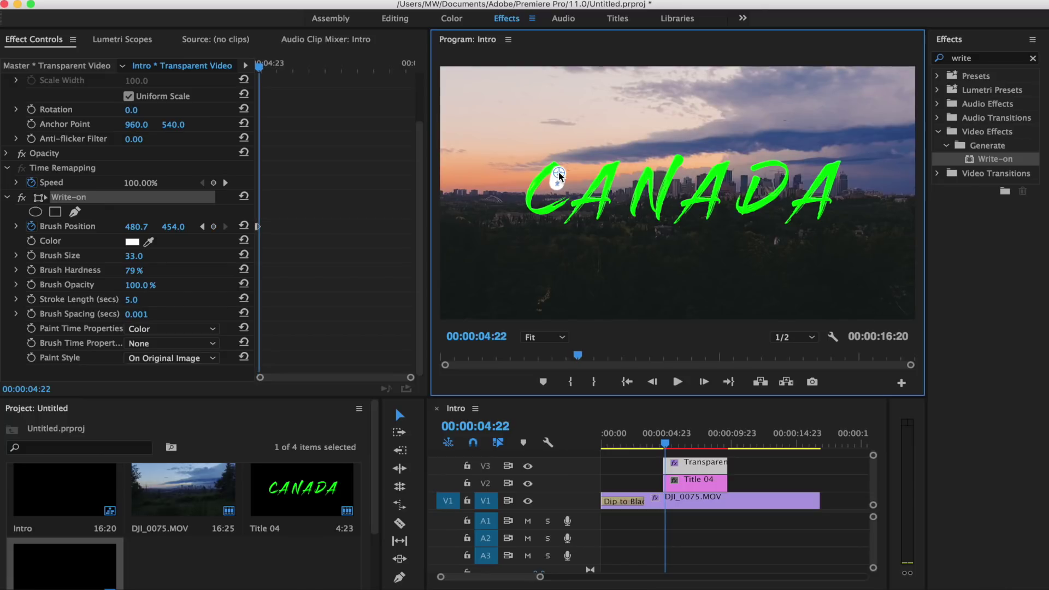
# Close the Effects panel and set the Program monitor zoom to 100%
pyautogui.rightClick(959, 41)
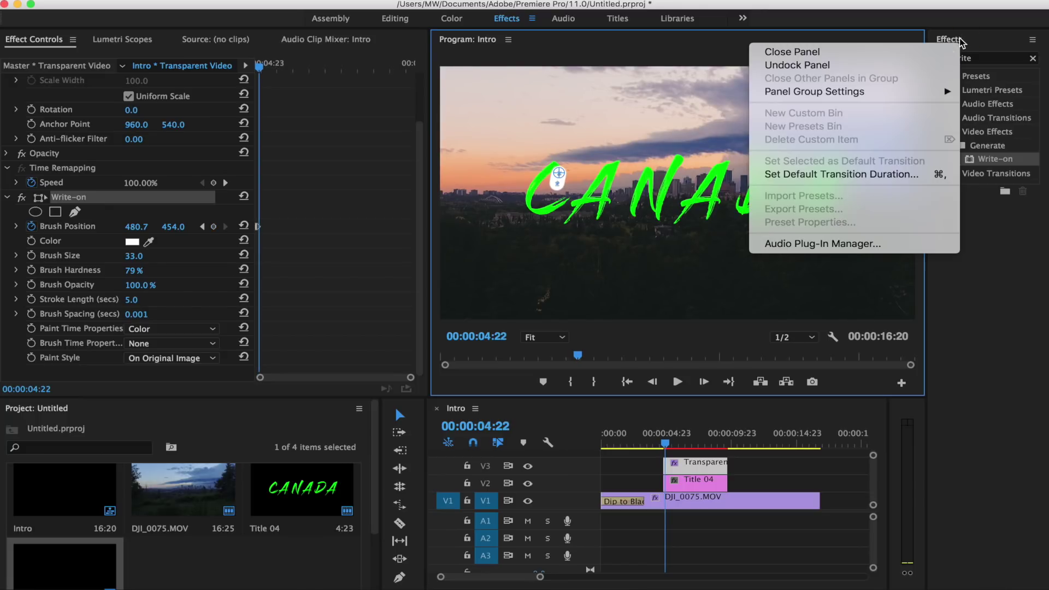
pyautogui.click(931, 52)
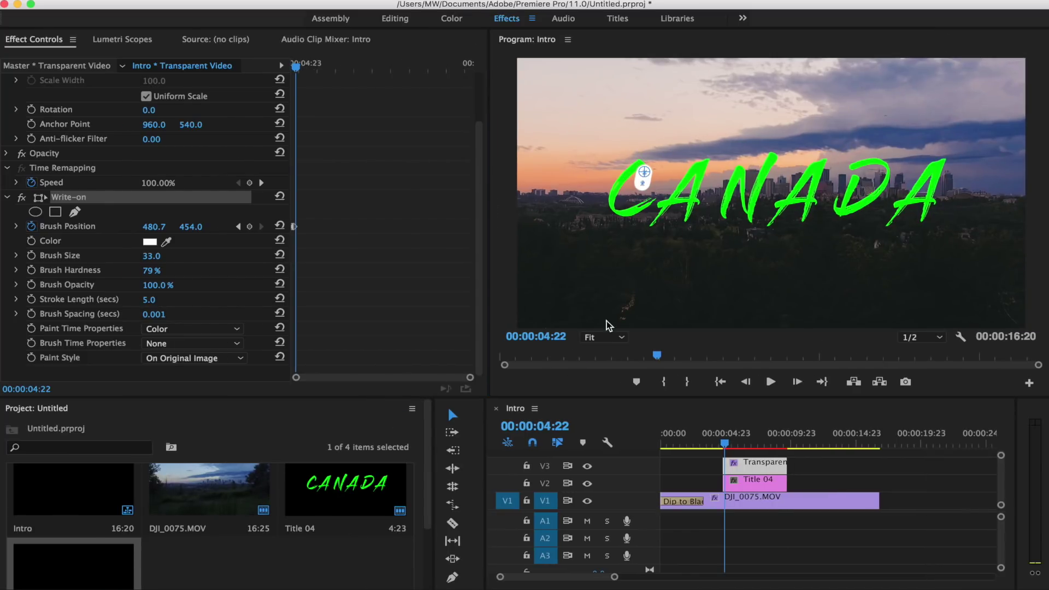
pyautogui.click(605, 337)
pyautogui.click(610, 424)
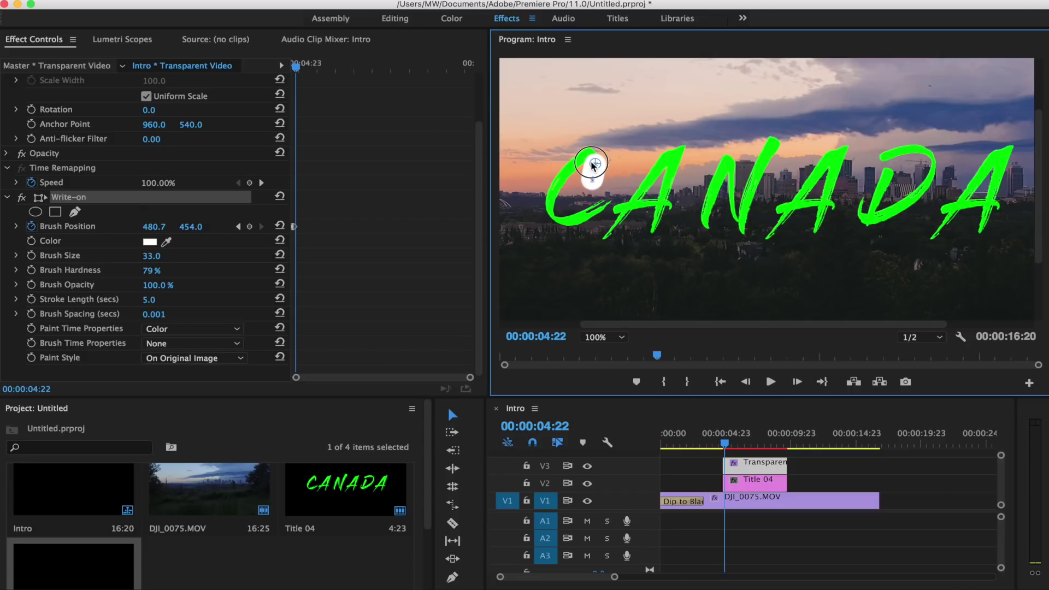
# Keyframe the brush frame by frame around the top and down the left side of the C
pyautogui.moveTo(593, 165); pyautogui.dragTo(588, 158)
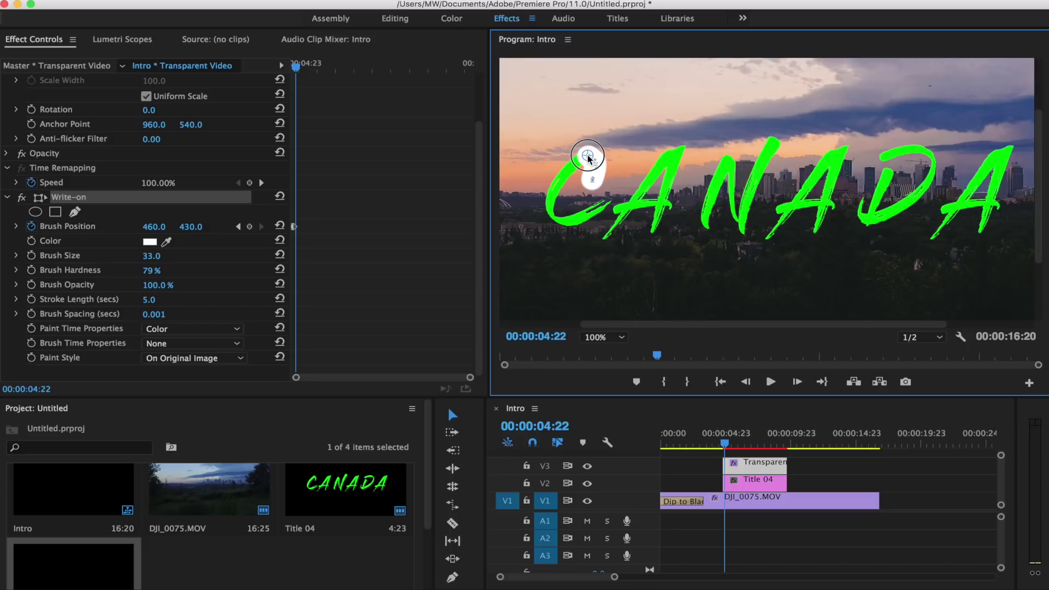
pyautogui.press('Right')
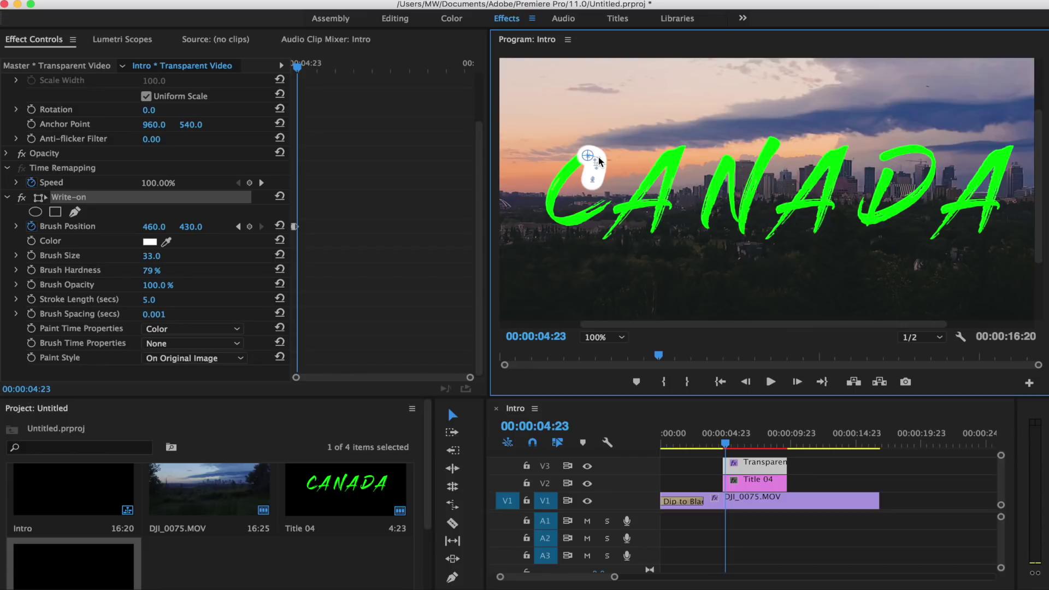
pyautogui.moveTo(590, 158)
pyautogui.mouseDown()
pyautogui.moveTo(569, 170)
pyautogui.moveTo(553, 211)
pyautogui.moveTo(570, 224)
pyautogui.moveTo(606, 204)
pyautogui.mouseUp()
pyautogui.press('Right')
pyautogui.press('Right')
pyautogui.press('Right')
pyautogui.press('Right')
pyautogui.press('Right')
pyautogui.press('Right')
# Finish the brush stroke around the C and carry it up into the A
pyautogui.press('Right')
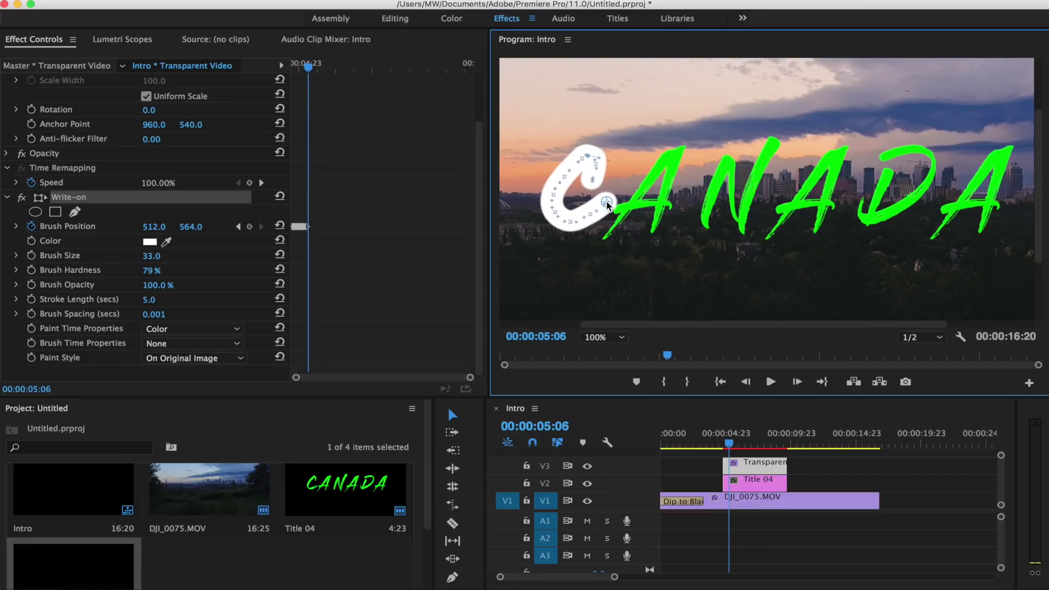
pyautogui.moveTo(607, 204); pyautogui.dragTo(606, 243)
pyautogui.press('Right')
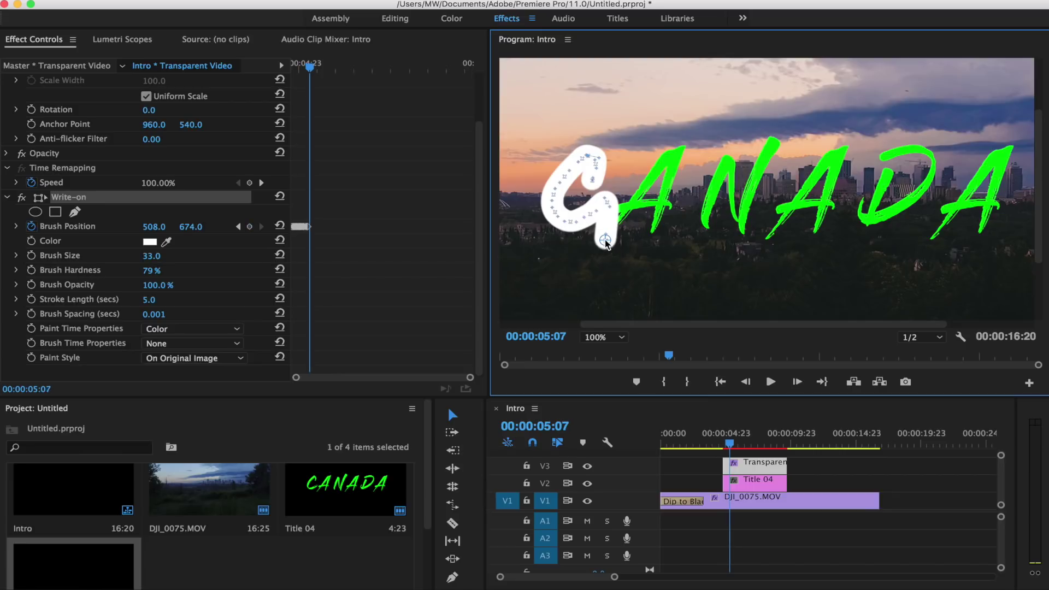
pyautogui.moveTo(606, 243); pyautogui.dragTo(662, 167)
pyautogui.press('Right')
pyautogui.press('Right')
pyautogui.press('Right')
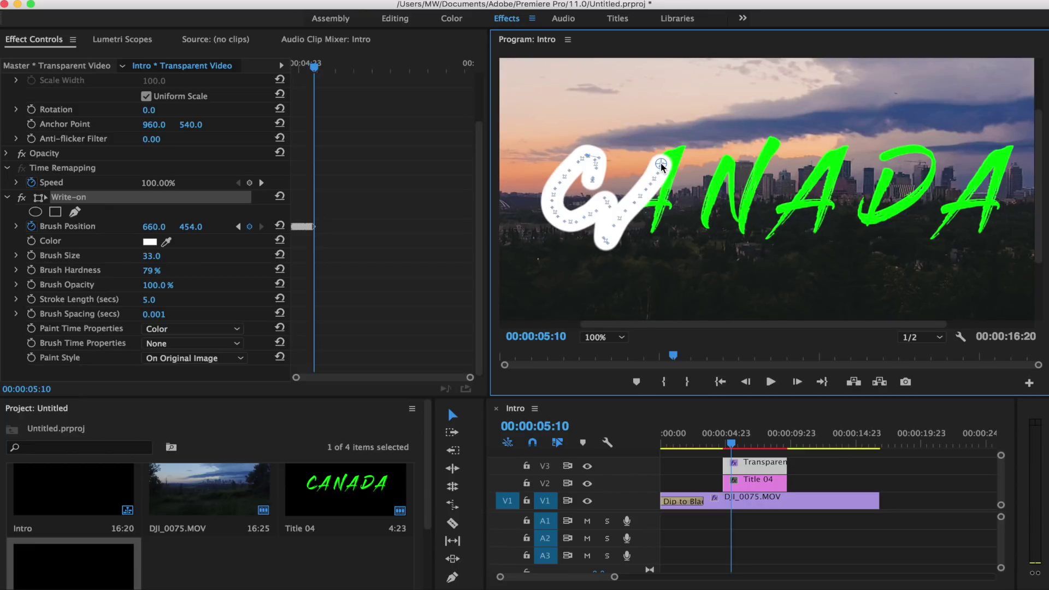
pyautogui.press('Right')
# Keyframe the brush up to the A's peak, down its right leg and along the N
pyautogui.moveTo(662, 168); pyautogui.dragTo(666, 162)
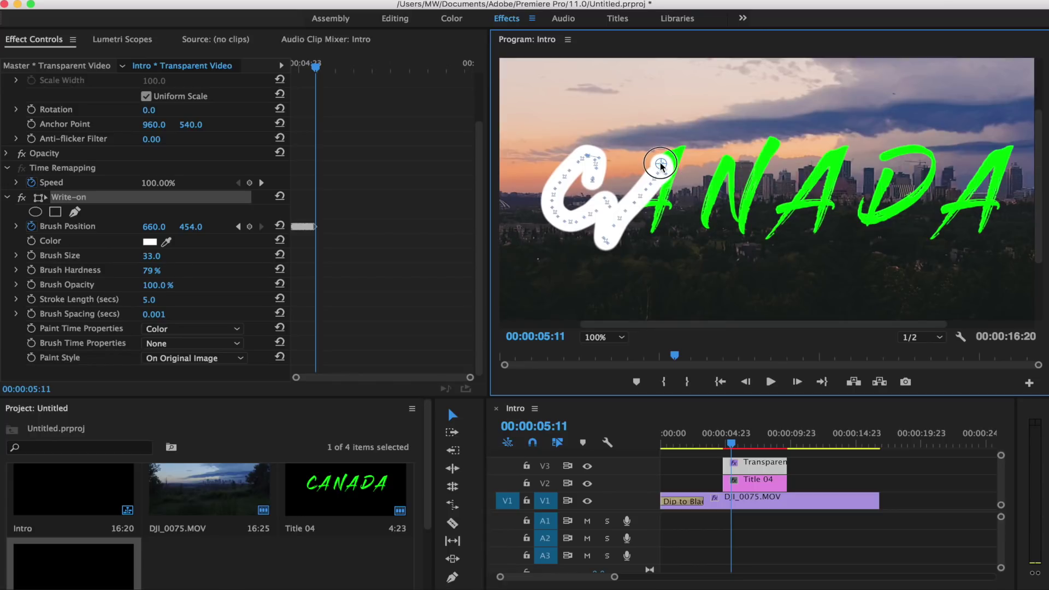
pyautogui.moveTo(660, 166); pyautogui.dragTo(671, 162)
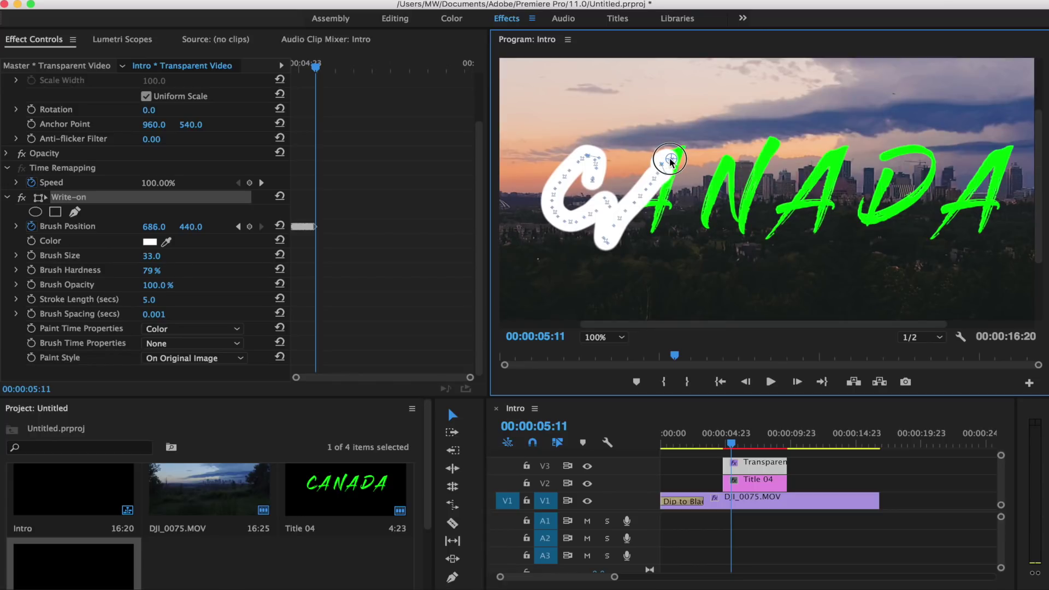
pyautogui.press('Right')
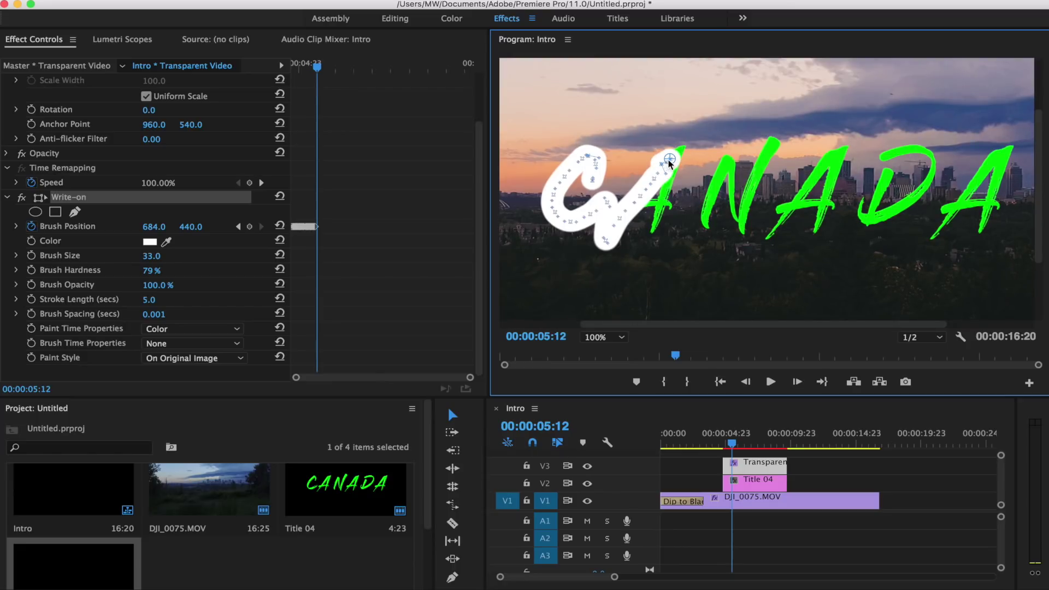
pyautogui.moveTo(672, 161); pyautogui.dragTo(682, 152)
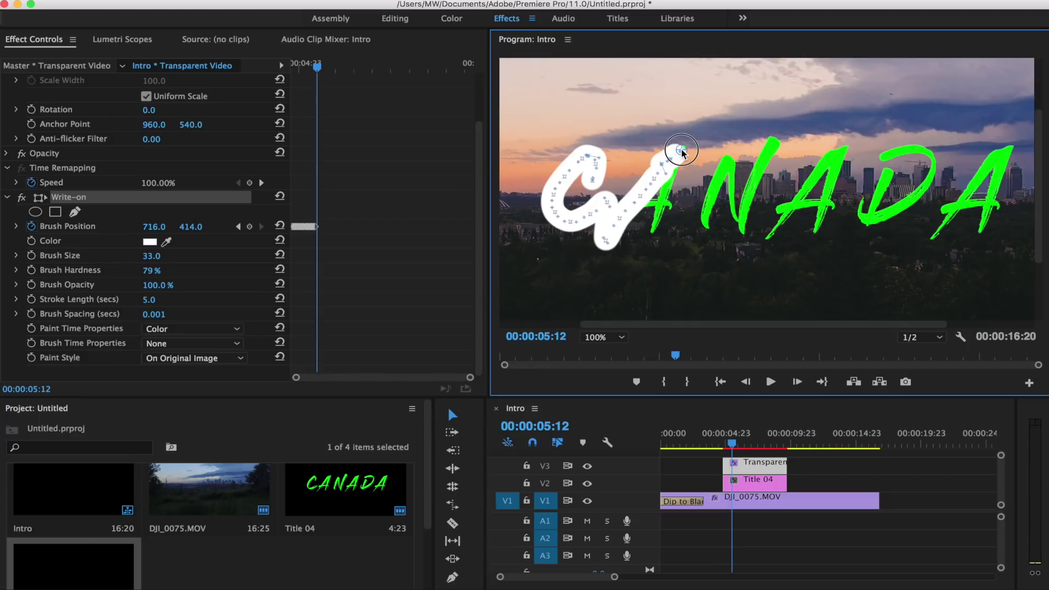
pyautogui.press('Right')
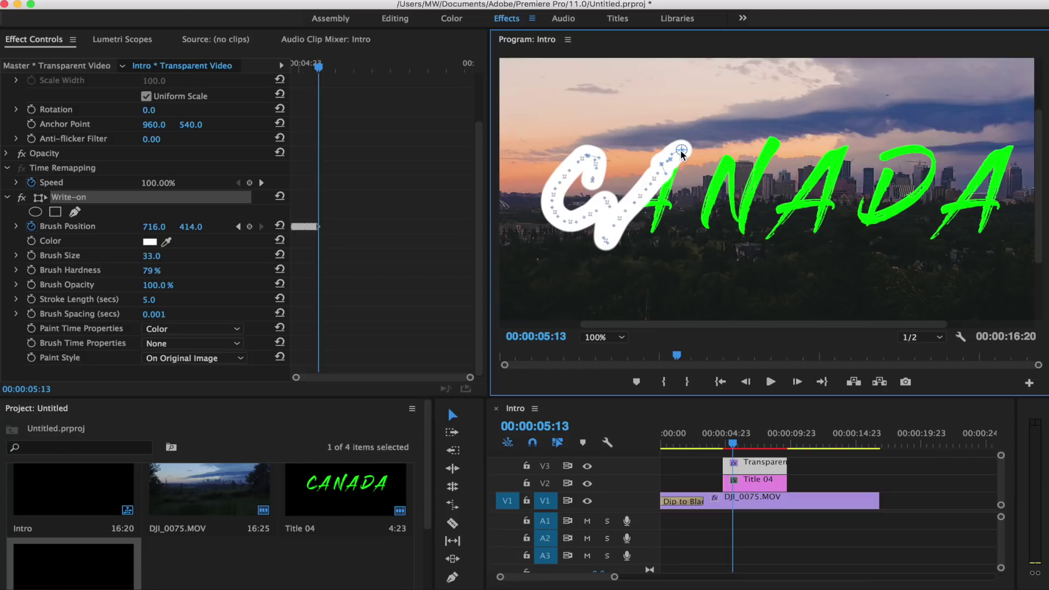
pyautogui.press('Right')
pyautogui.press('Right')
pyautogui.press('Right')
pyautogui.press('Right')
pyautogui.press('Right')
pyautogui.press('Right')
pyautogui.moveTo(681, 152)
pyautogui.mouseDown()
pyautogui.moveTo(650, 206)
pyautogui.moveTo(666, 207)
pyautogui.moveTo(679, 230)
pyautogui.moveTo(708, 225)
pyautogui.moveTo(727, 158)
pyautogui.moveTo(743, 231)
pyautogui.moveTo(746, 192)
pyautogui.moveTo(772, 141)
pyautogui.moveTo(774, 190)
pyautogui.moveTo(753, 238)
pyautogui.moveTo(832, 151)
pyautogui.moveTo(822, 199)
pyautogui.moveTo(806, 205)
pyautogui.moveTo(827, 208)
pyautogui.moveTo(816, 233)
pyautogui.moveTo(881, 155)
pyautogui.moveTo(924, 153)
pyautogui.moveTo(927, 182)
pyautogui.moveTo(868, 221)
pyautogui.moveTo(861, 179)
pyautogui.moveTo(876, 154)
pyautogui.moveTo(887, 176)
pyautogui.moveTo(869, 225)
pyautogui.moveTo(934, 233)
pyautogui.moveTo(1008, 147)
pyautogui.moveTo(979, 232)
pyautogui.moveTo(958, 208)
pyautogui.moveTo(1011, 205)
pyautogui.mouseUp()
pyautogui.press('Right')
pyautogui.press('Right')
pyautogui.press('Right')
pyautogui.press('Right')
pyautogui.press('Right')
pyautogui.press('Right')
pyautogui.press('Right')
pyautogui.press('Right')
pyautogui.press('Right')
pyautogui.press('Right')
pyautogui.press('Right')
pyautogui.press('Right')
pyautogui.press('Right')
pyautogui.press('Right')
pyautogui.press('Right')
pyautogui.press('Right')
pyautogui.press('Right')
pyautogui.press('Right')
pyautogui.press('Right')
pyautogui.press('Right')
pyautogui.press('Right')
pyautogui.press('Right')
pyautogui.press('Right')
pyautogui.press('Right')
pyautogui.press('Right')
pyautogui.press('Right')
pyautogui.rightClick(926, 159)
# Finish the Write-on strokes across the D and final A, covering the whole word CANADA
pyautogui.press('Escape')
pyautogui.press('Right')
pyautogui.press('Right')
pyautogui.press('Right')
pyautogui.press('Right')
pyautogui.press('Right')
pyautogui.press('Right')
pyautogui.press('Right')
pyautogui.press('Right')
pyautogui.press('Right')
pyautogui.press('Right')
pyautogui.press('Right')
pyautogui.press('Right')
pyautogui.press('Right')
pyautogui.press('Right')
pyautogui.press('Right')
pyautogui.press('Right')
pyautogui.press('Right')
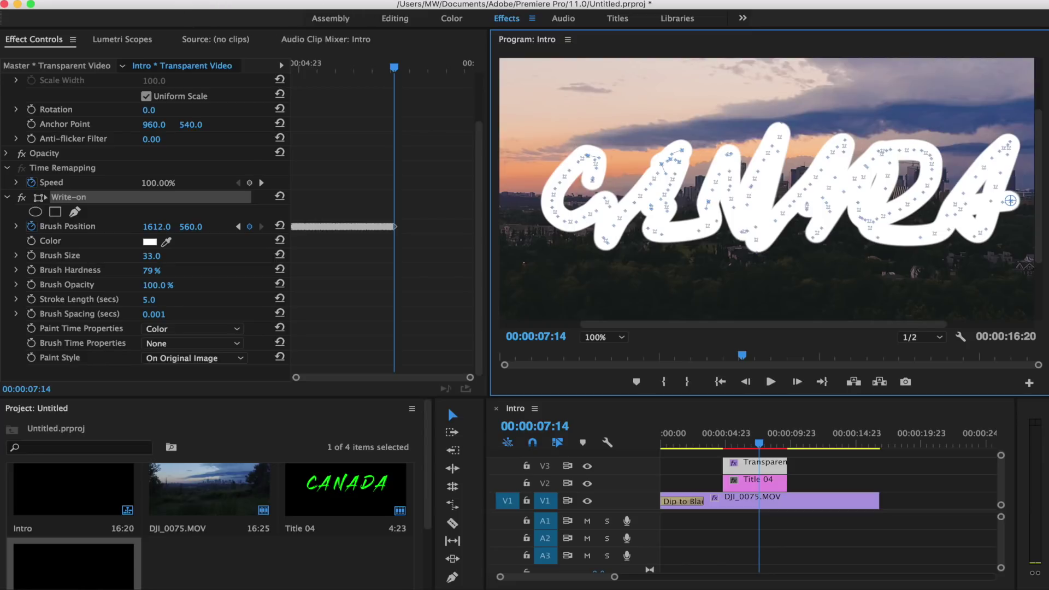
pyautogui.hotkey('shift', '7')
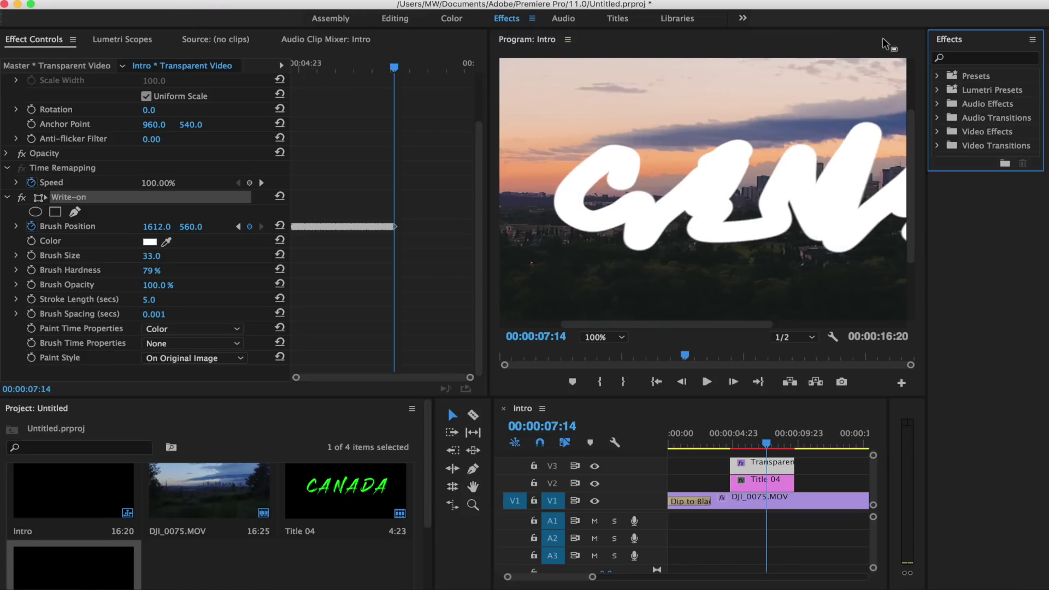
# Apply Track Matte Key to Title 04 with Matte set to Video 3
pyautogui.click(965, 58)
pyautogui.write('t')
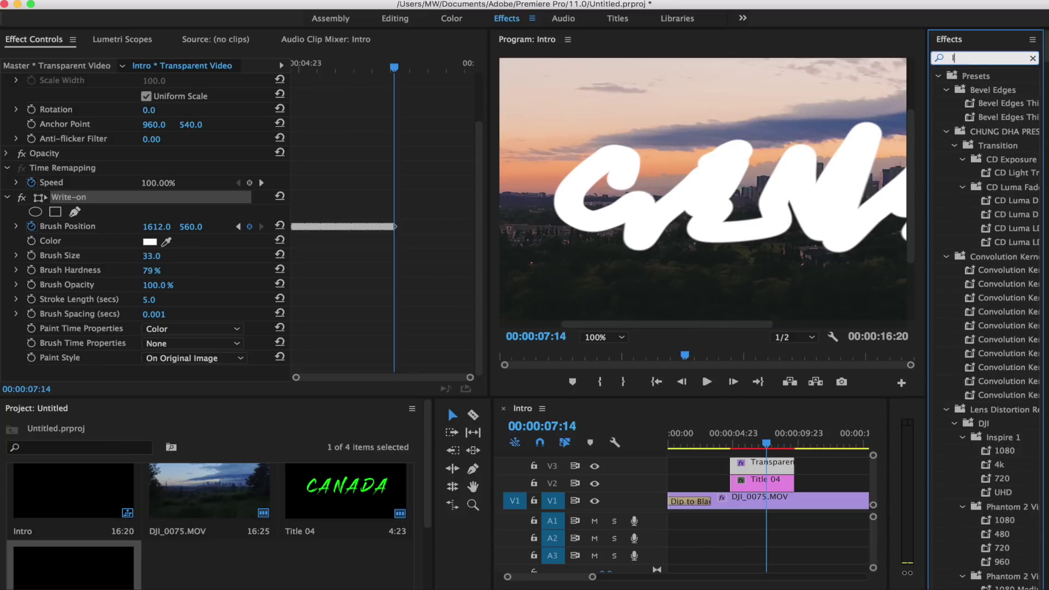
pyautogui.write('r')
pyautogui.press('BackSpace')
pyautogui.press('BackSpace')
pyautogui.write('tra')
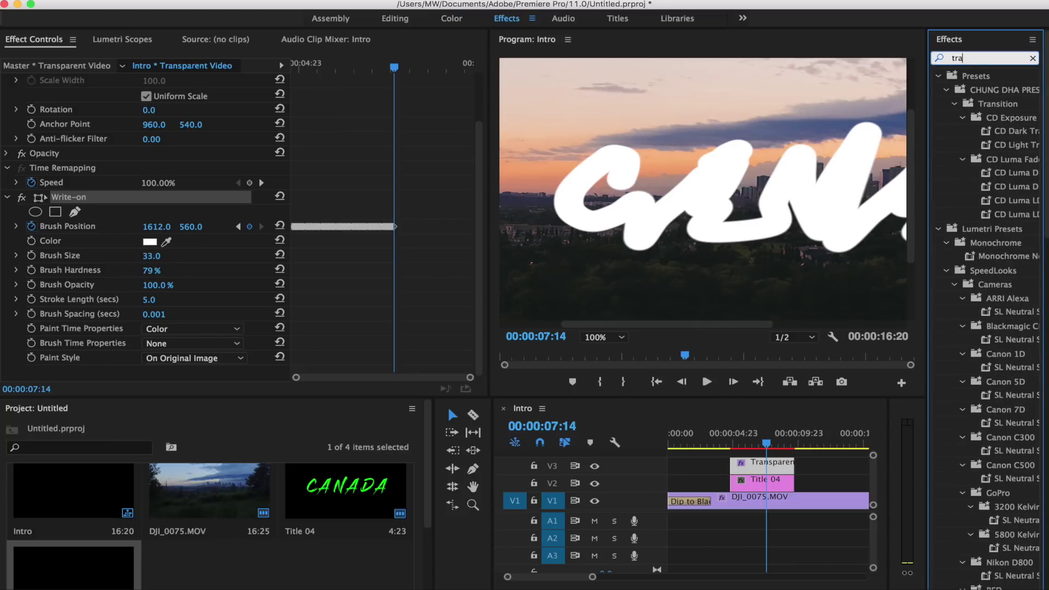
pyautogui.write('ck')
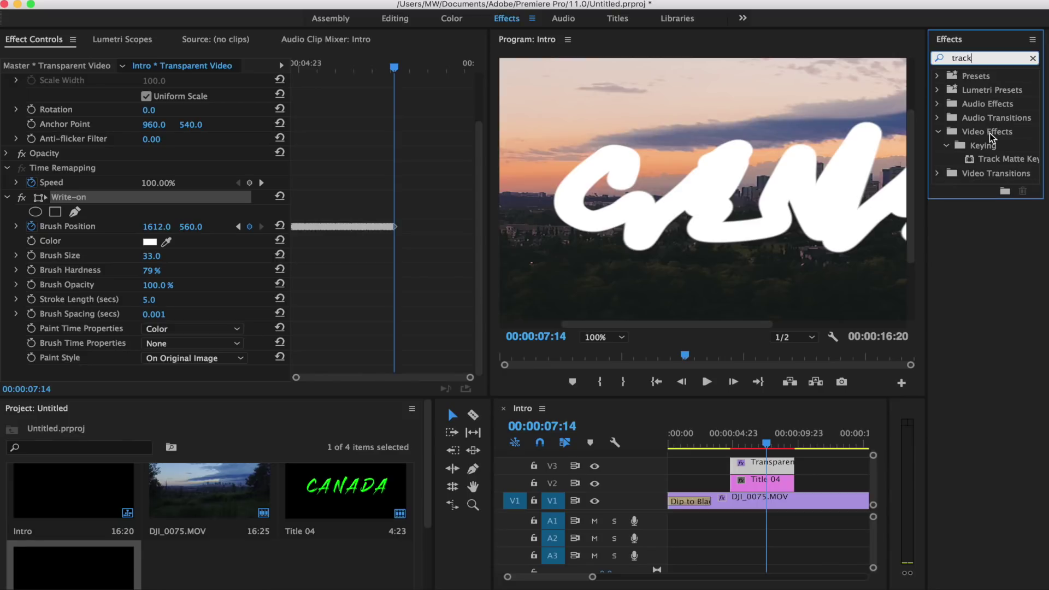
pyautogui.click(998, 159)
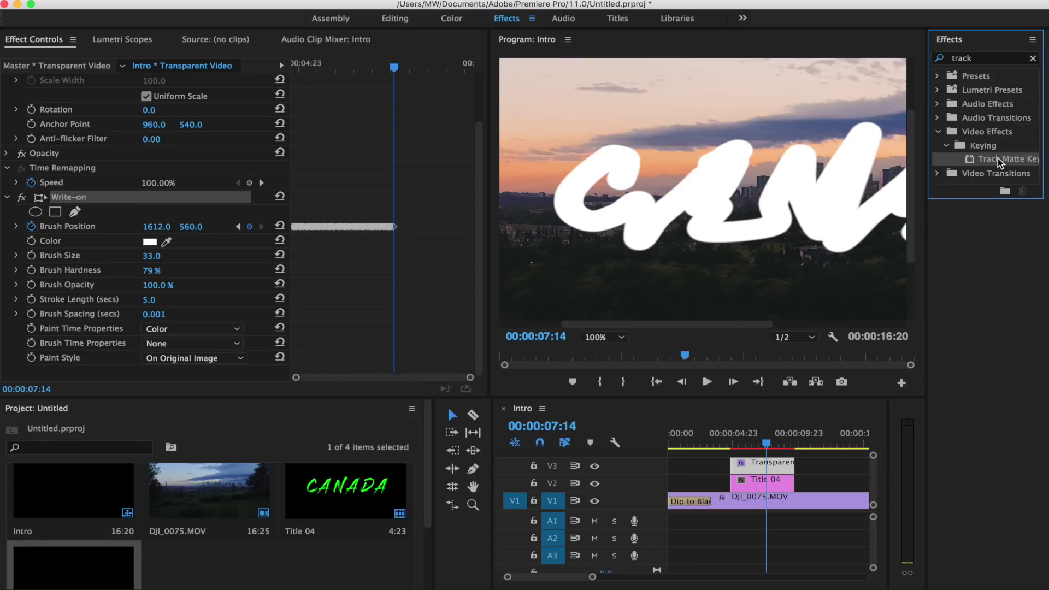
pyautogui.moveTo(997, 158); pyautogui.dragTo(756, 486)
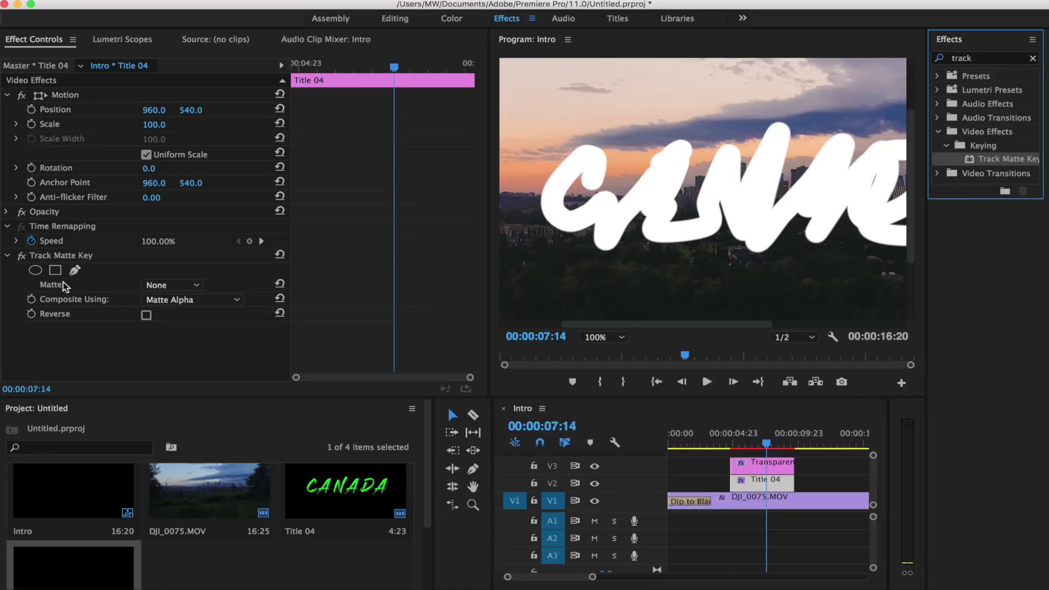
pyautogui.click(156, 289)
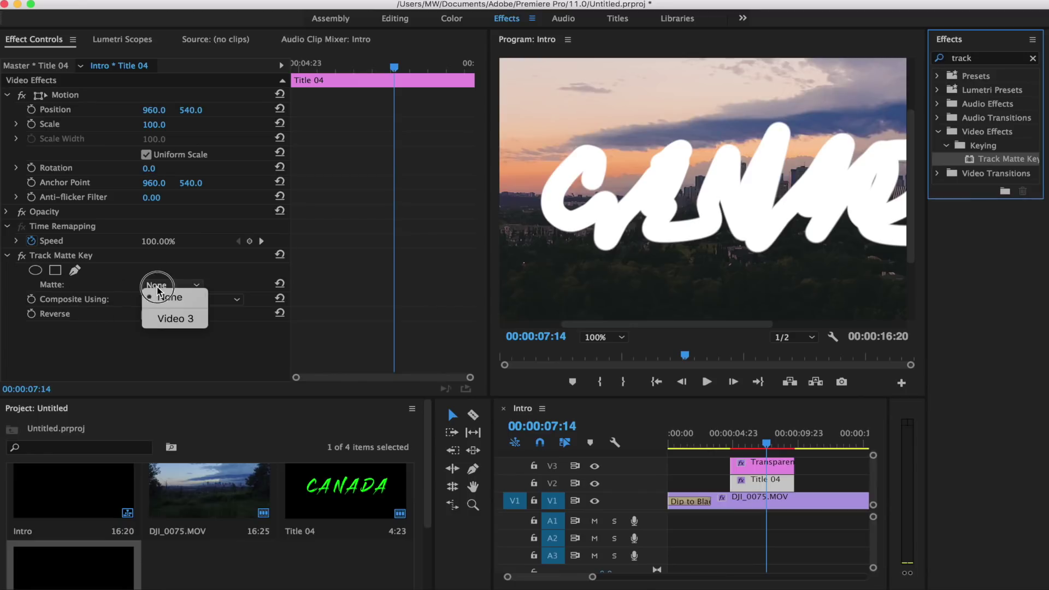
pyautogui.click(176, 319)
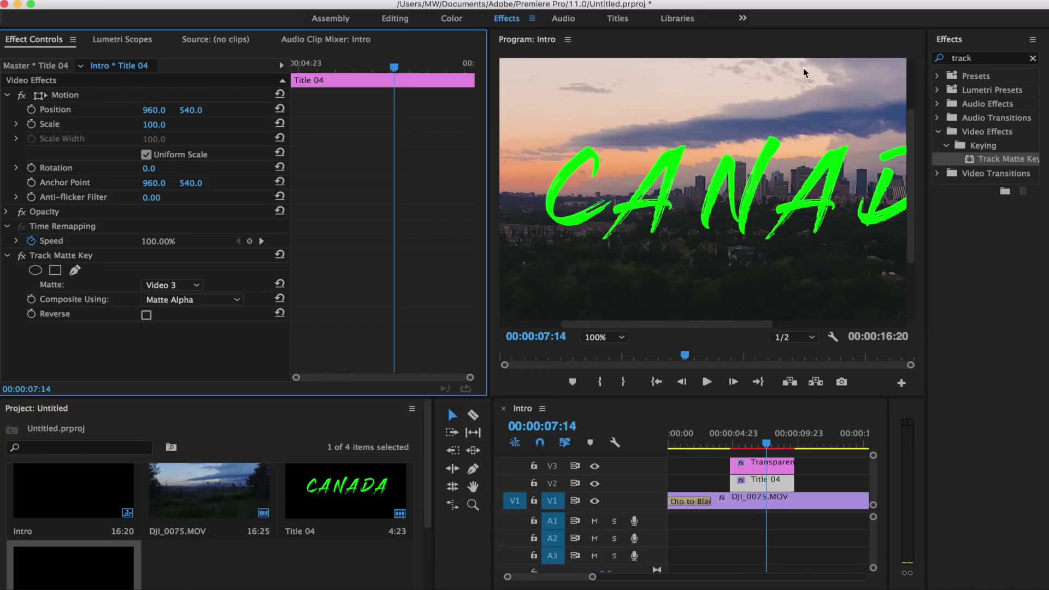
# Close the Effects panel from its panel menu
pyautogui.hotkey('shift', '7')
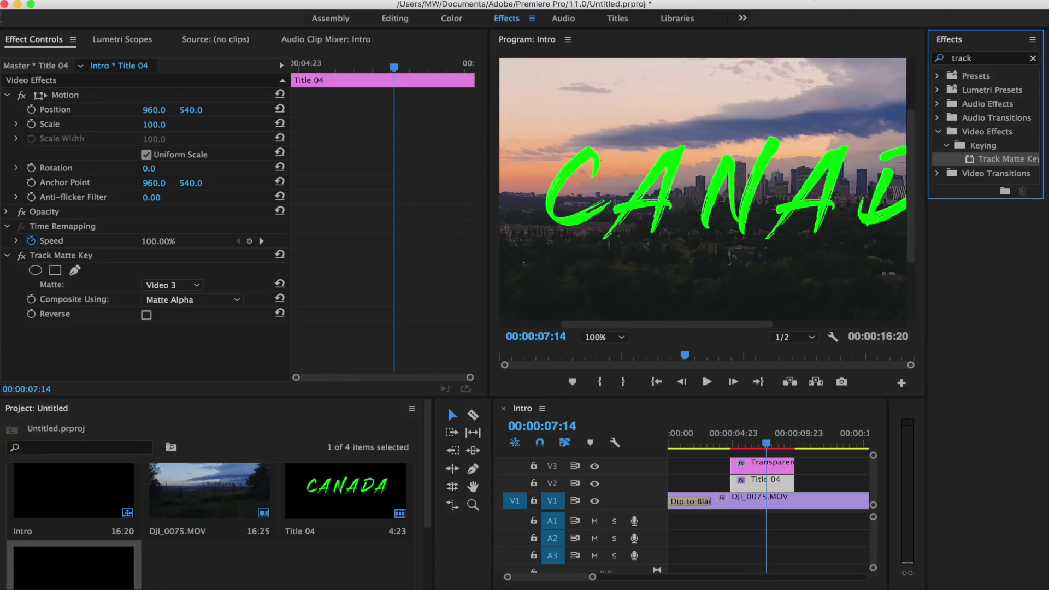
pyautogui.click(1032, 39)
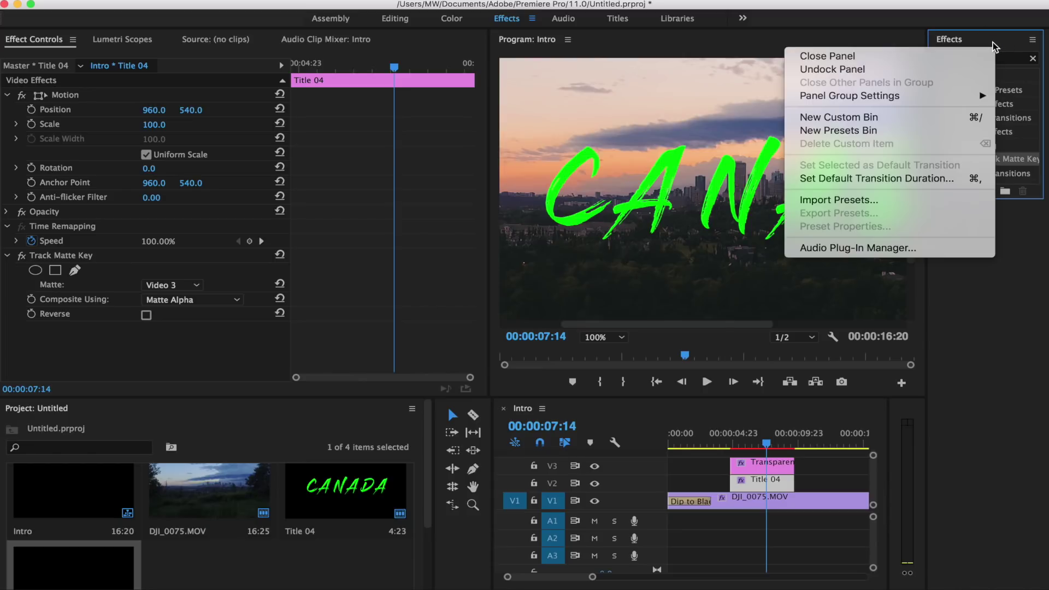
pyautogui.click(963, 60)
# Set the Program monitor zoom to Fit and move the playhead back to 00:00:04:05
pyautogui.click(666, 337)
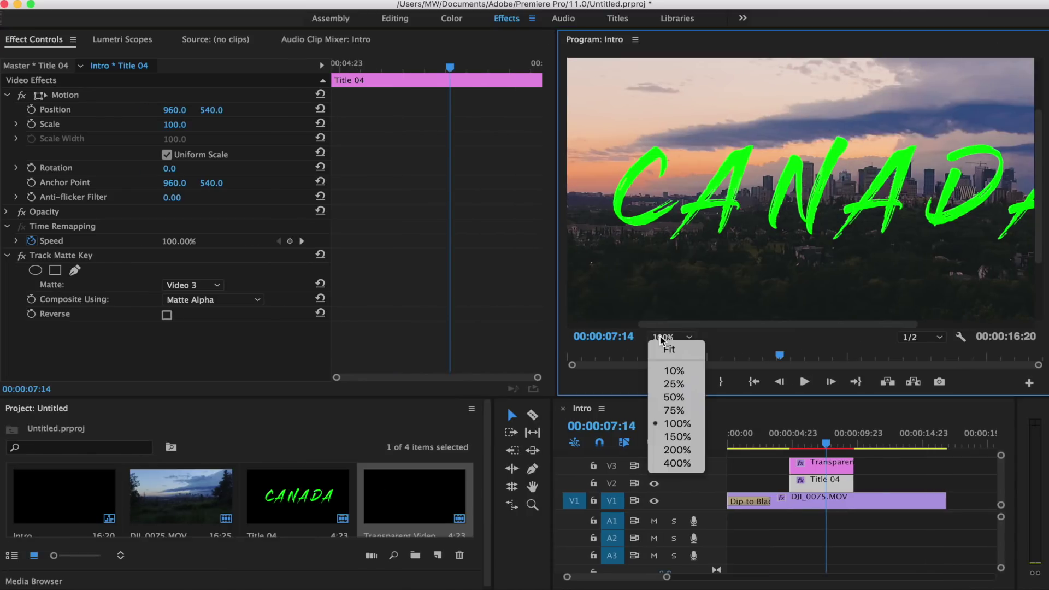
pyautogui.click(666, 351)
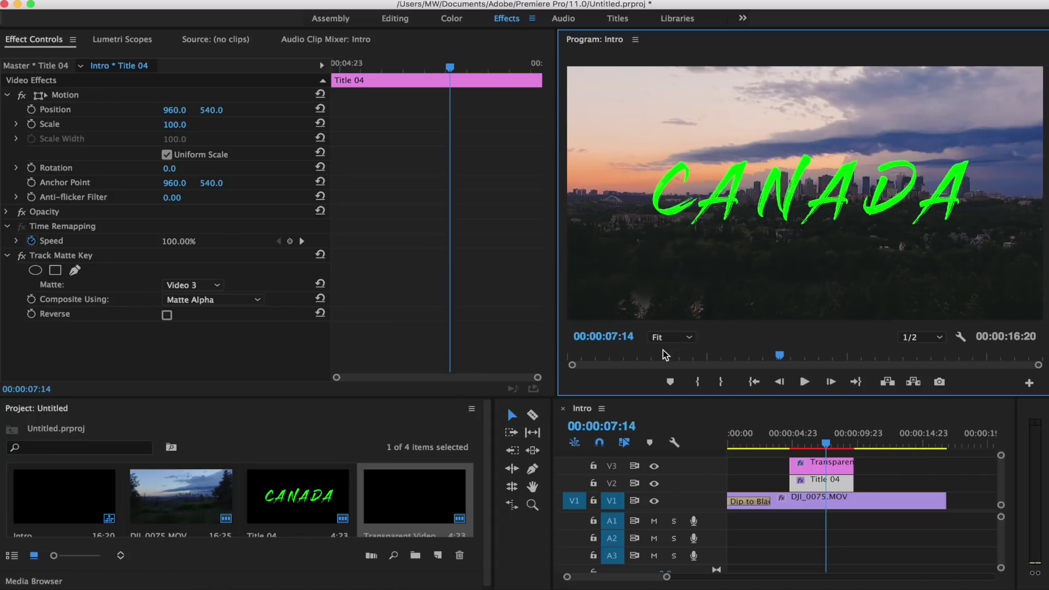
pyautogui.moveTo(826, 443); pyautogui.dragTo(782, 445)
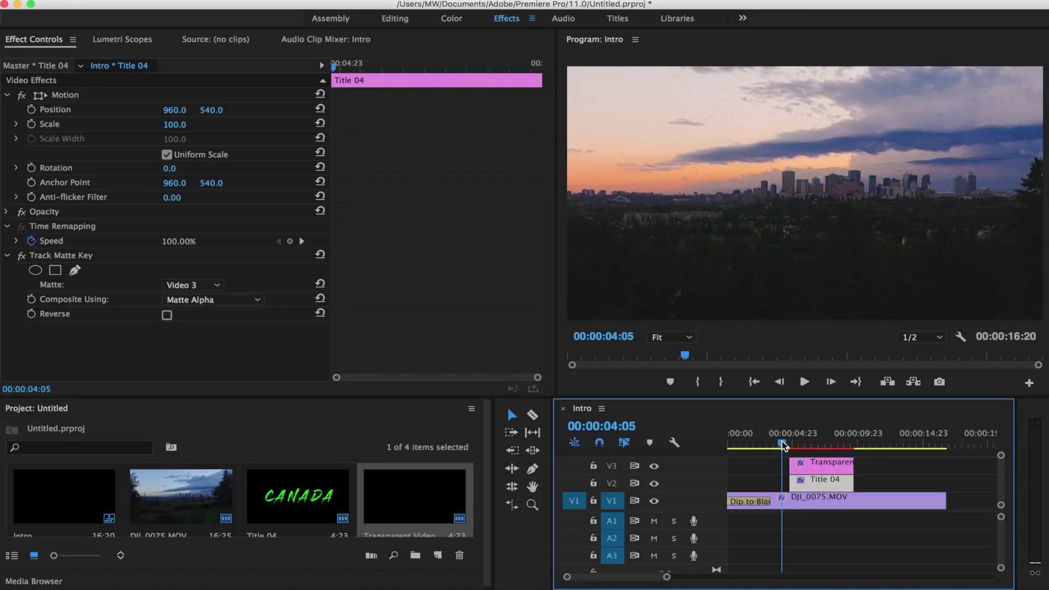
# Change Title 04's CANADA text fill from green to white in the title editor
pyautogui.click(300, 499)
pyautogui.doubleClick(299, 499)
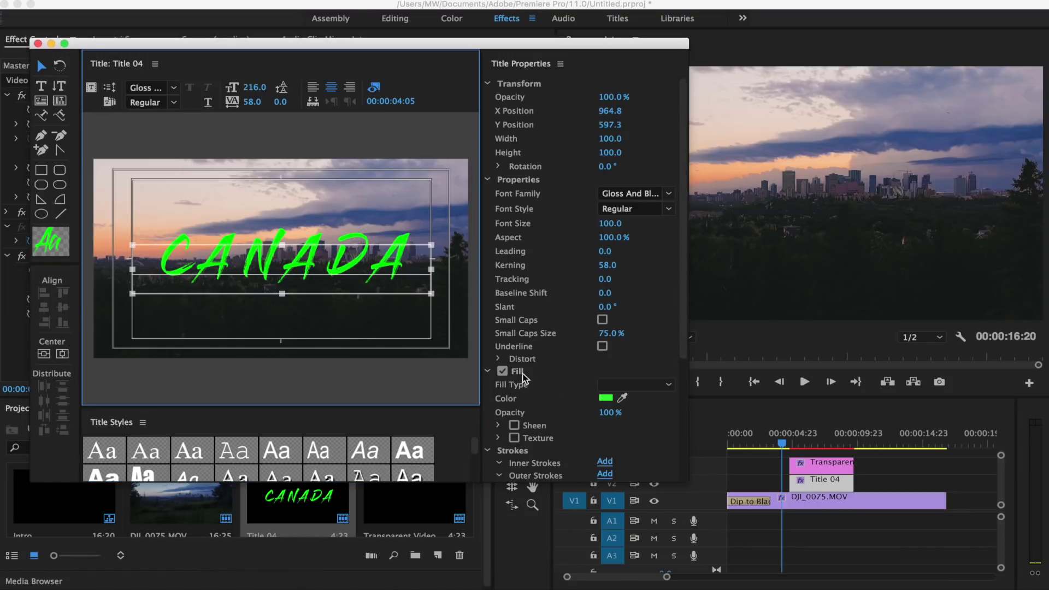
pyautogui.click(605, 397)
pyautogui.moveTo(399, 183); pyautogui.dragTo(356, 308)
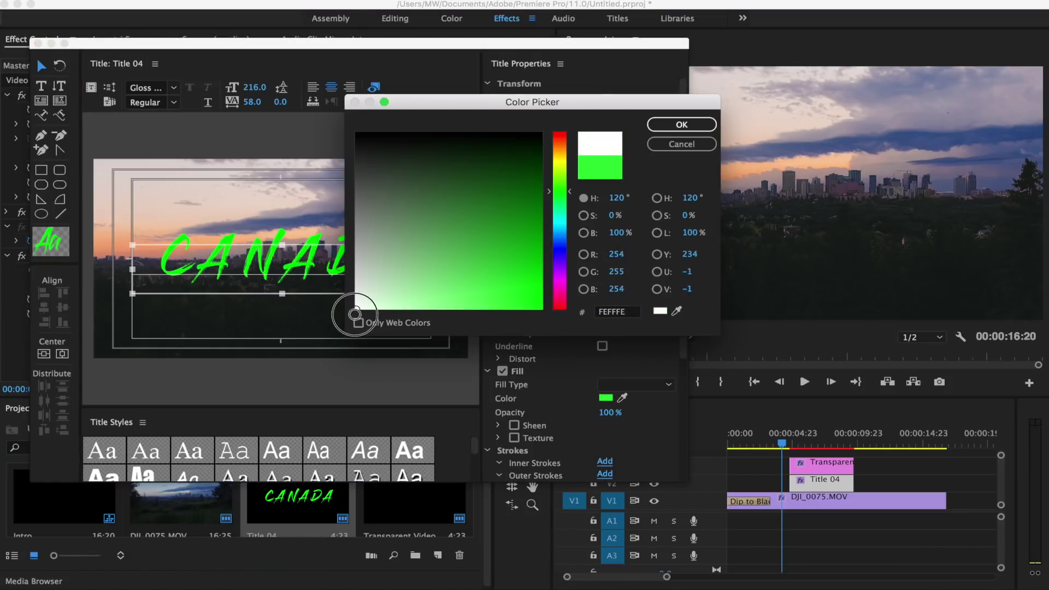
pyautogui.click(661, 126)
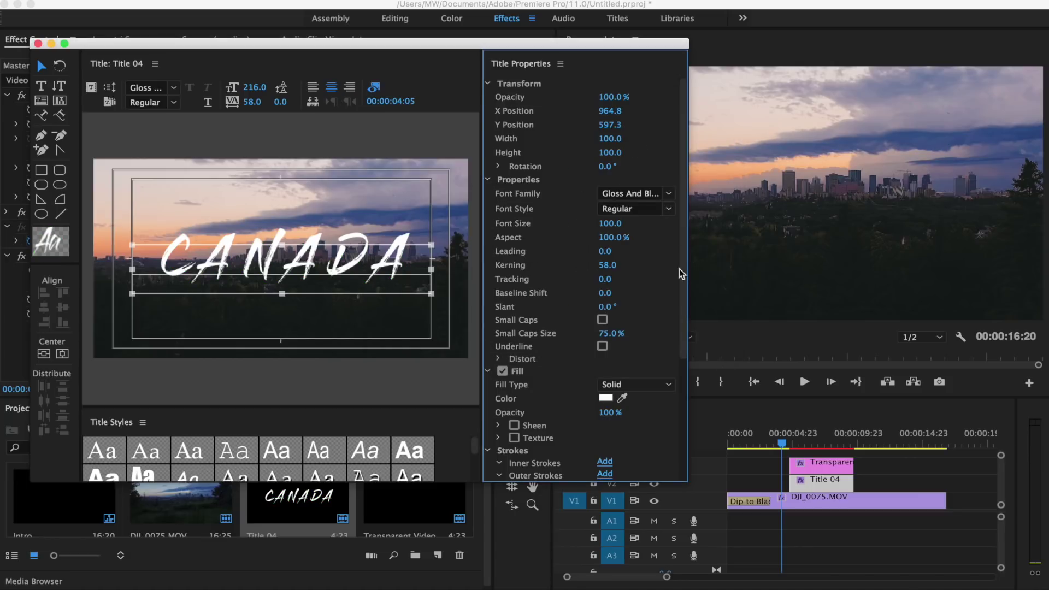
pyautogui.click(37, 45)
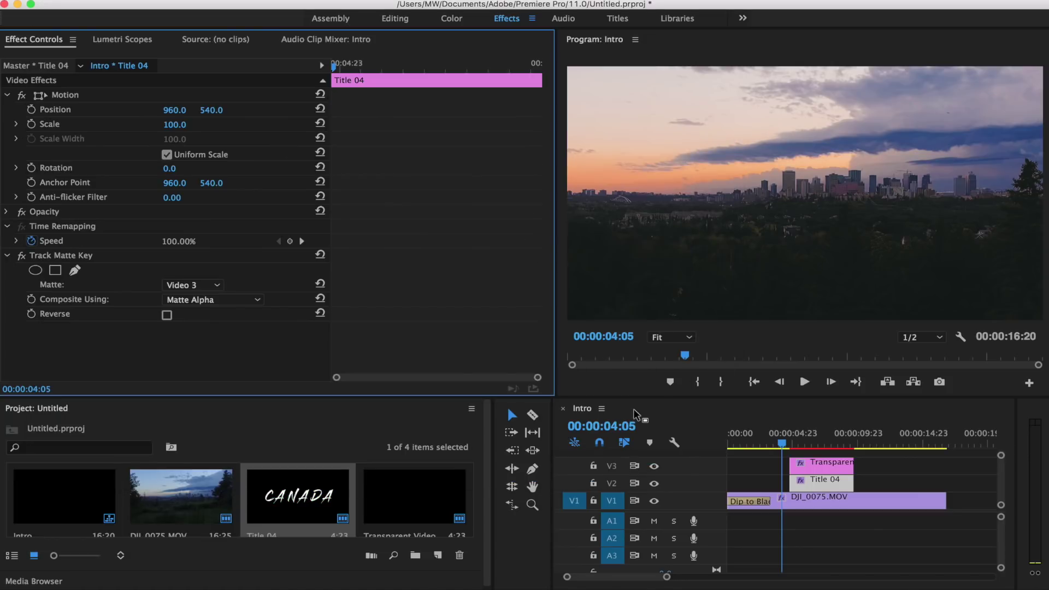
# Play the sequence from just before the title, stopping at 00:00:08:04 with CANADA fully written
pyautogui.click(790, 446)
pyautogui.press('space')
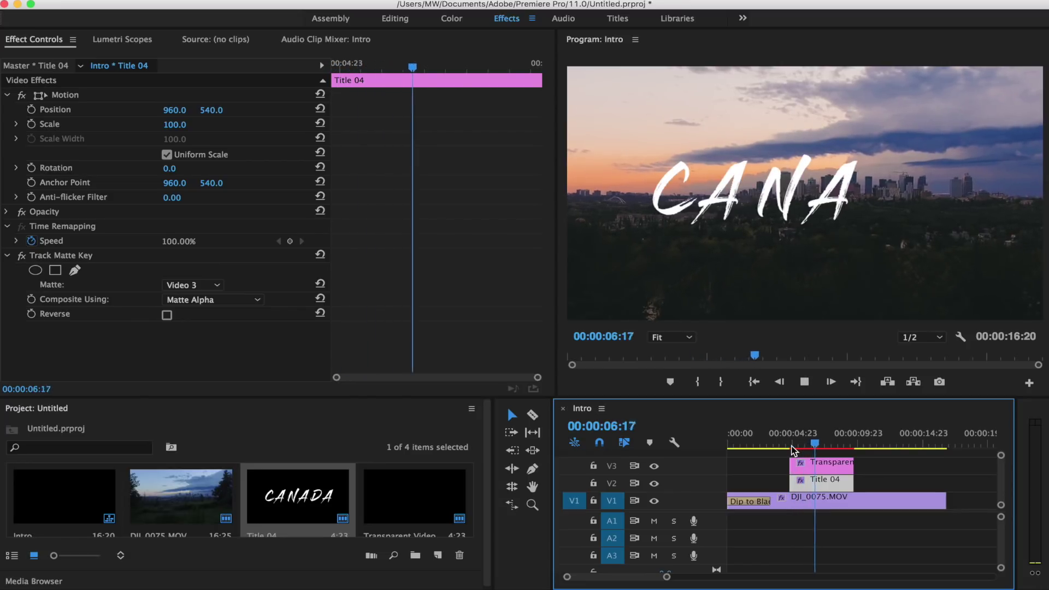
pyautogui.press('space')
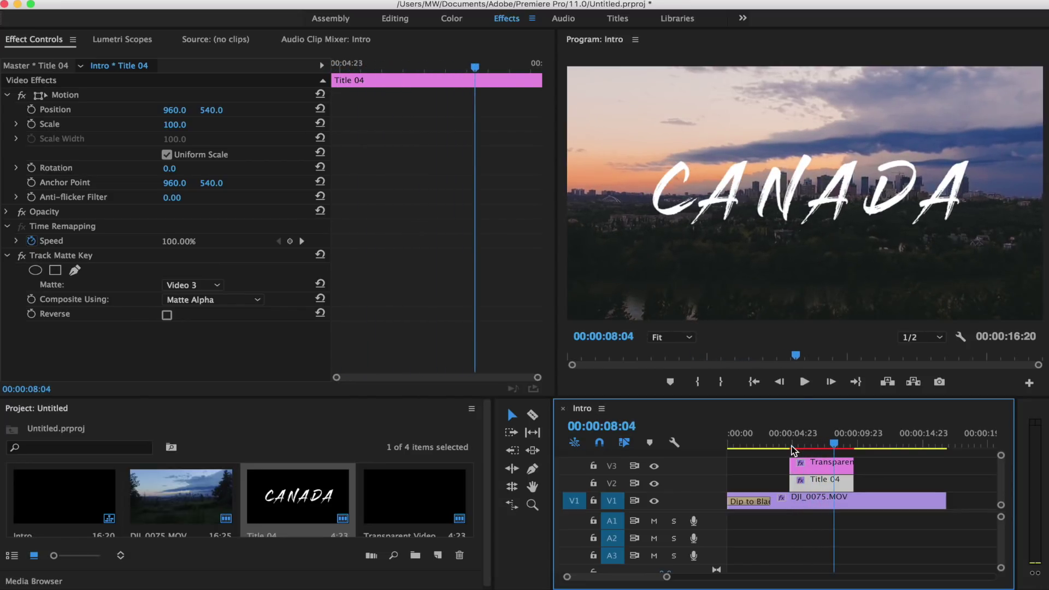